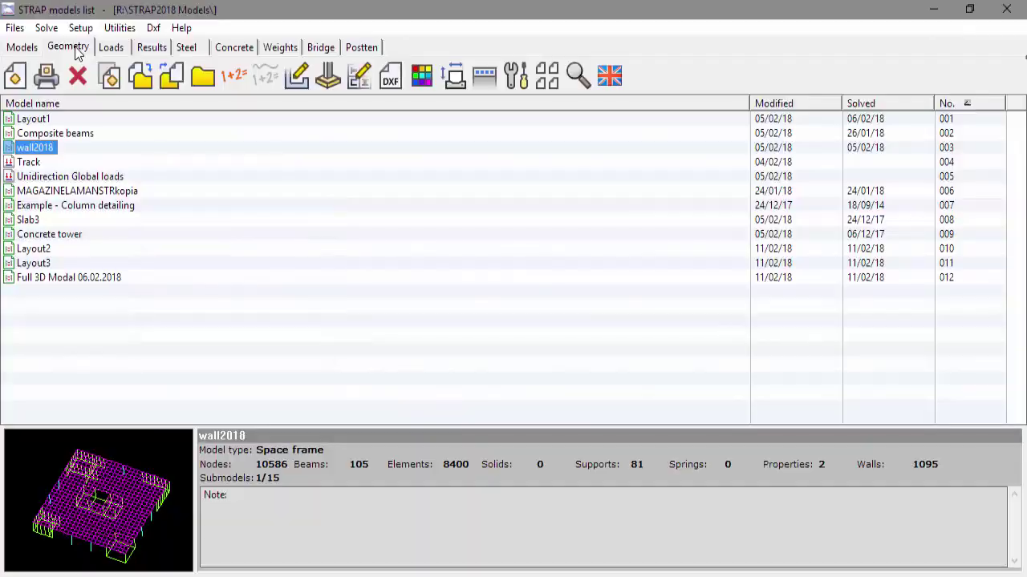
# Open the geometry of wall2018 and the design units of wall section no. 2, comparing the shear and moment definitions.
pyautogui.click(78, 48)
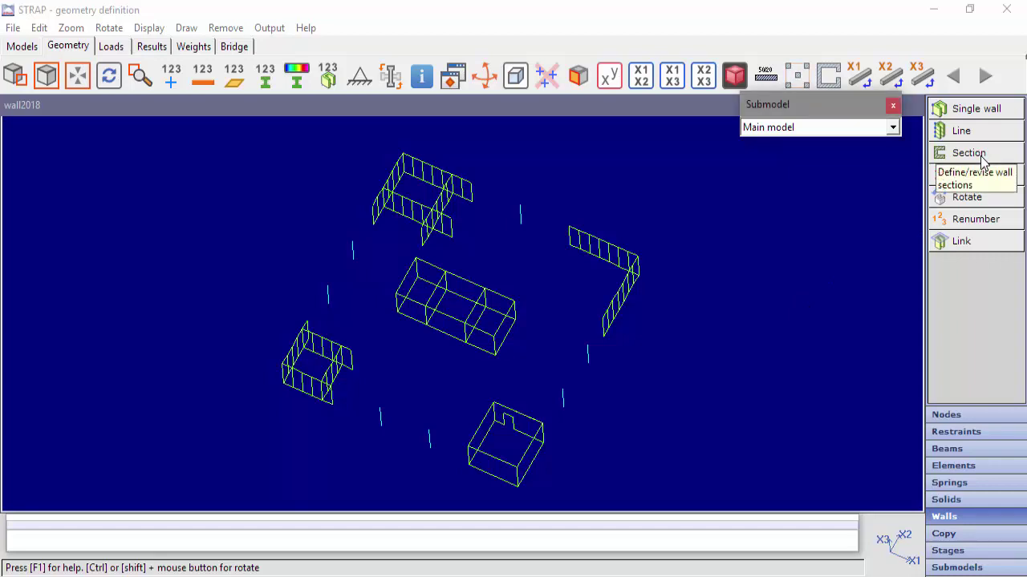
pyautogui.click(983, 160)
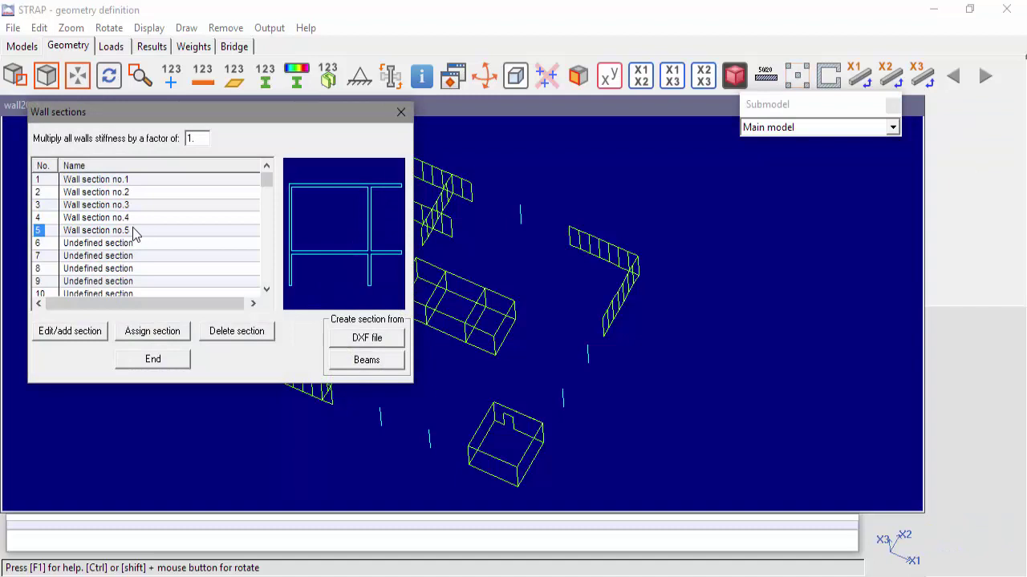
pyautogui.click(46, 195)
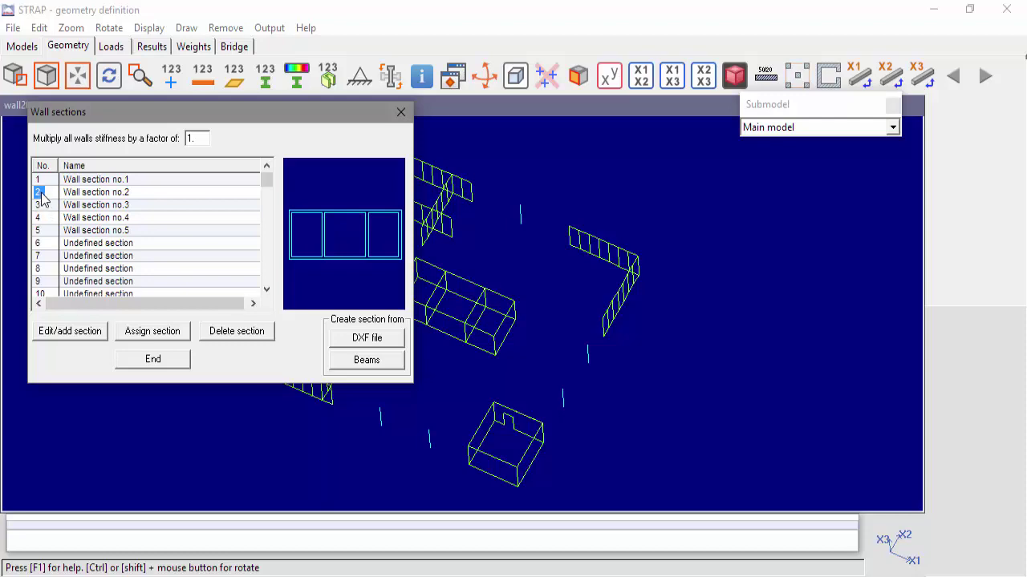
pyautogui.doubleClick(42, 199)
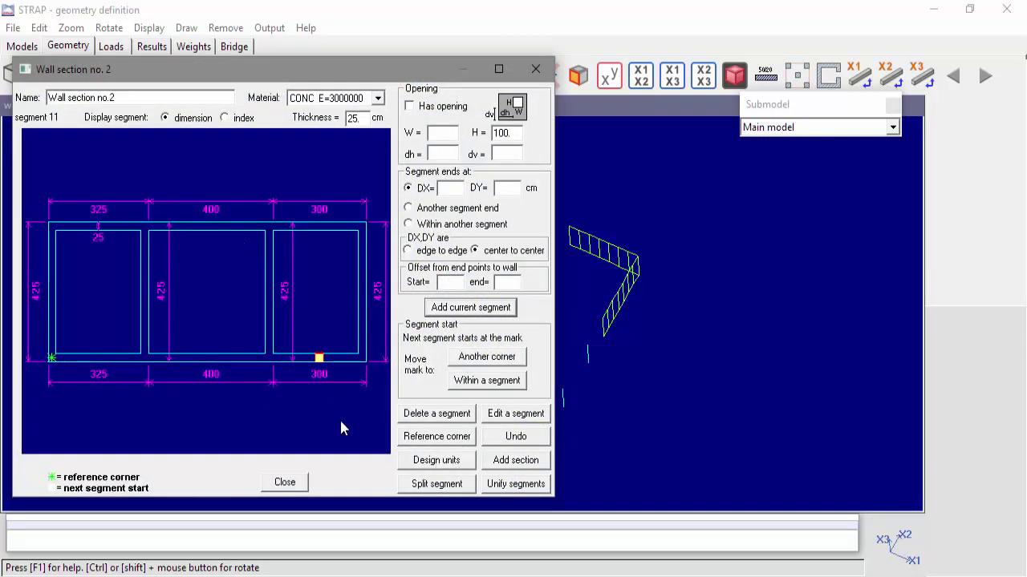
pyautogui.click(458, 467)
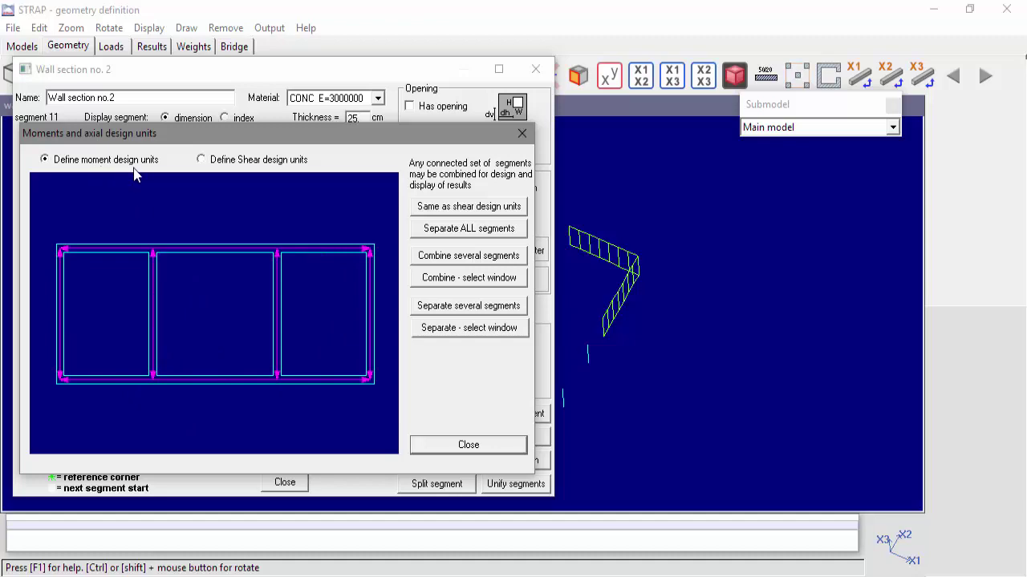
pyautogui.click(220, 165)
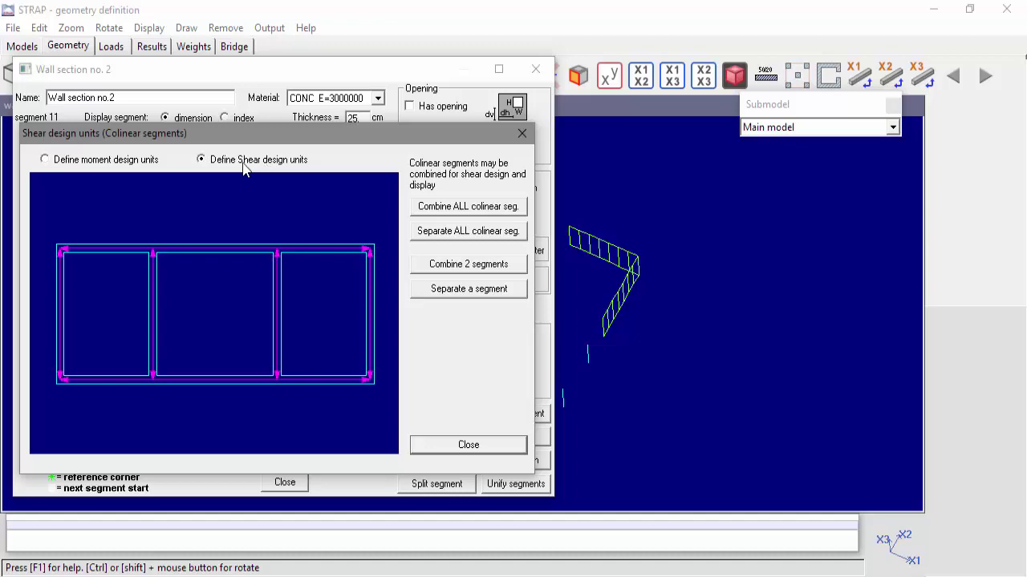
pyautogui.click(69, 161)
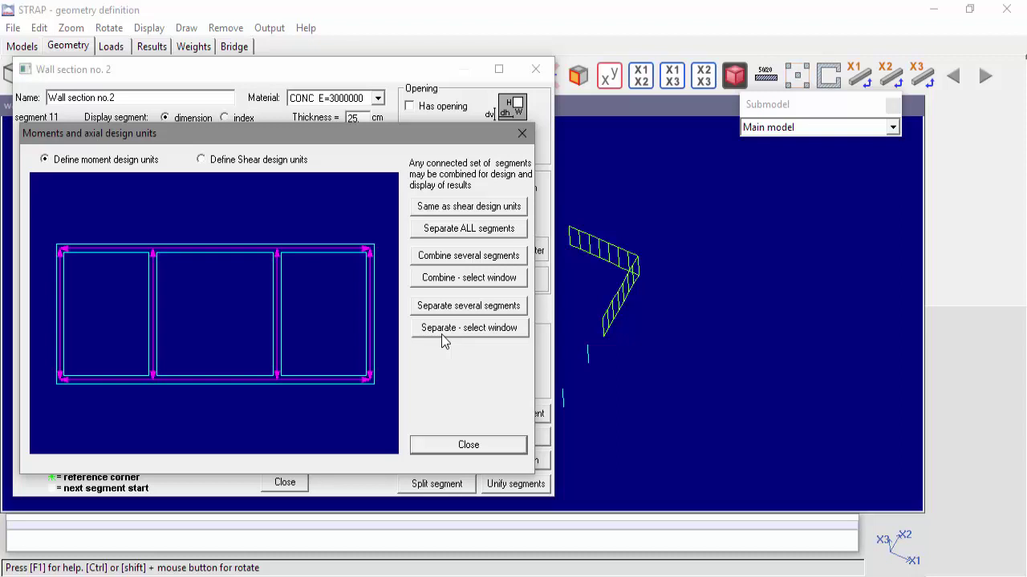
# Combine the segments around the section's left cell into one moment design unit by picking them individually.
pyautogui.click(463, 259)
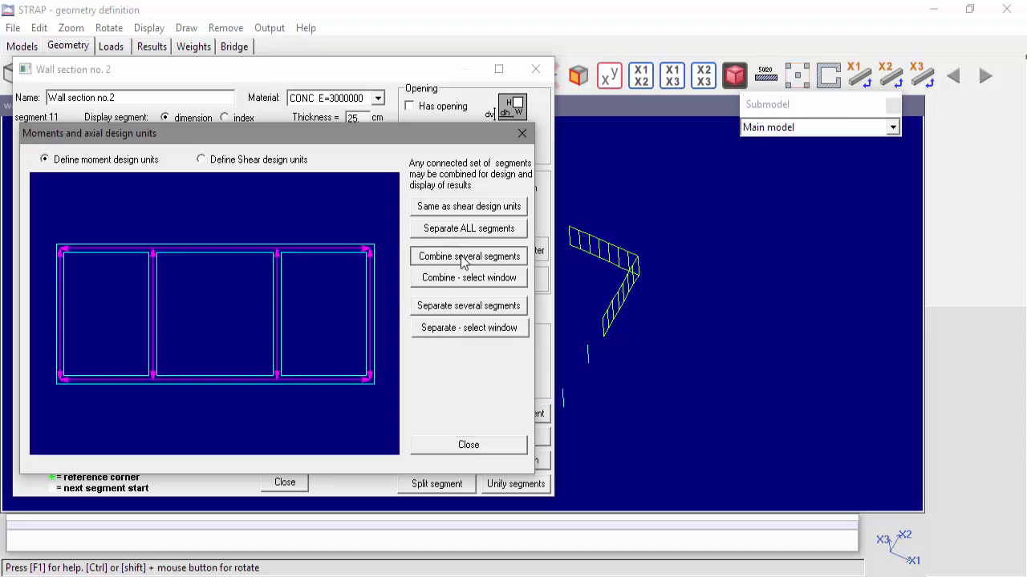
pyautogui.click(110, 252)
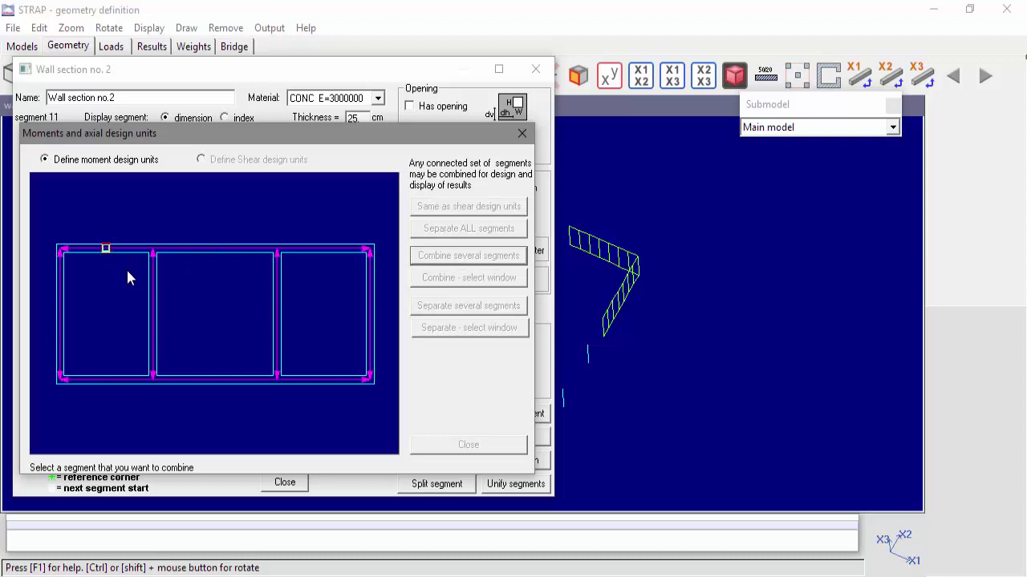
pyautogui.click(68, 317)
pyautogui.click(105, 382)
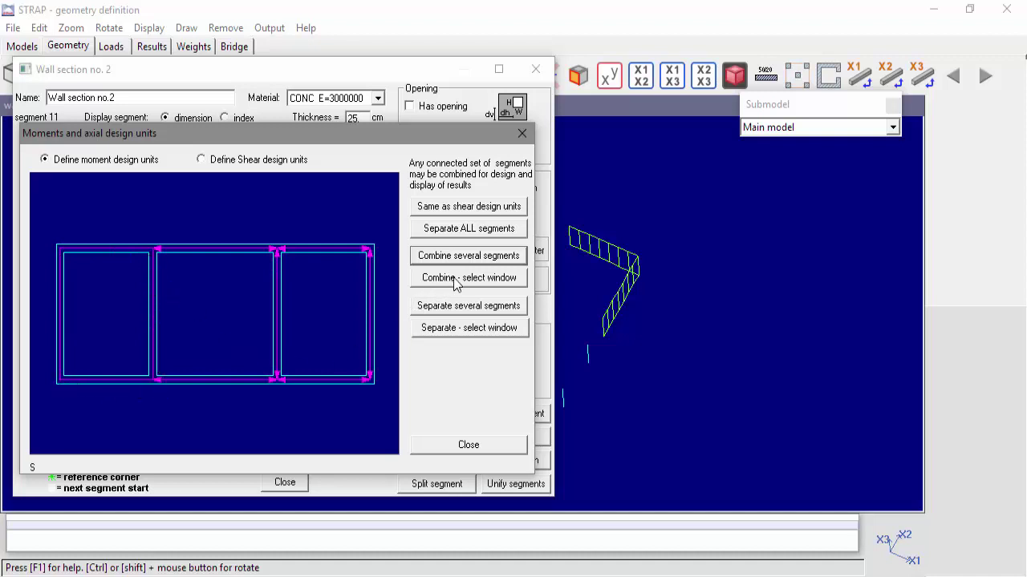
# Combine the segments around the section's right cell into one moment design unit using a selection window.
pyautogui.click(483, 285)
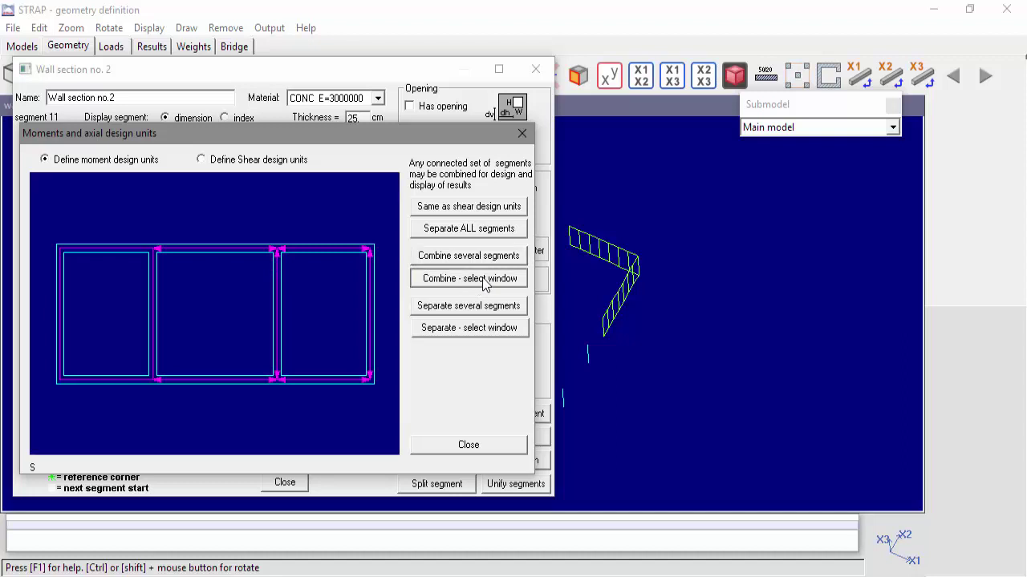
pyautogui.click(264, 234)
pyautogui.click(383, 390)
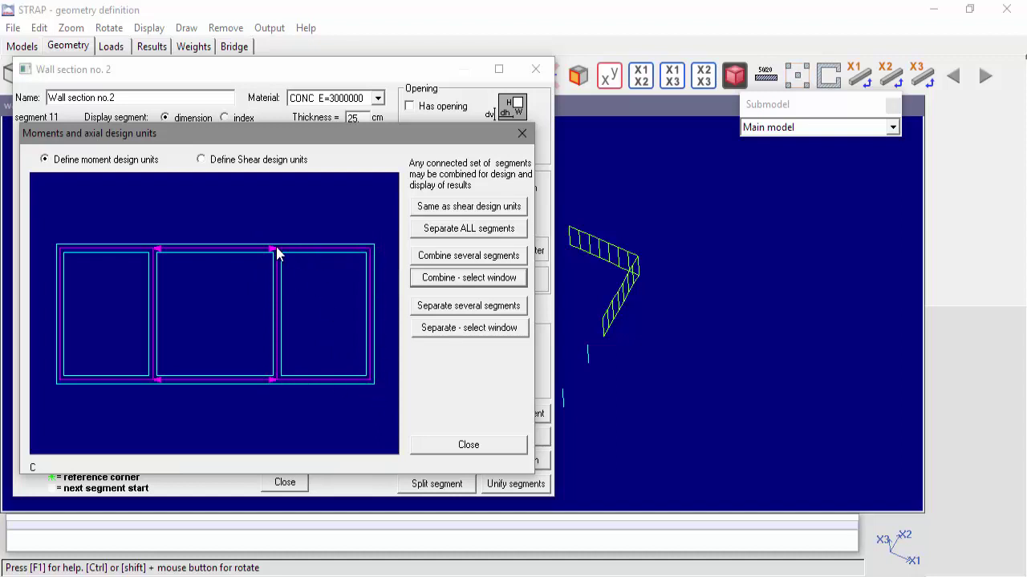
# Check the shear design units, return to the moment design units, and close the definition of wall section no. 2.
pyautogui.click(230, 162)
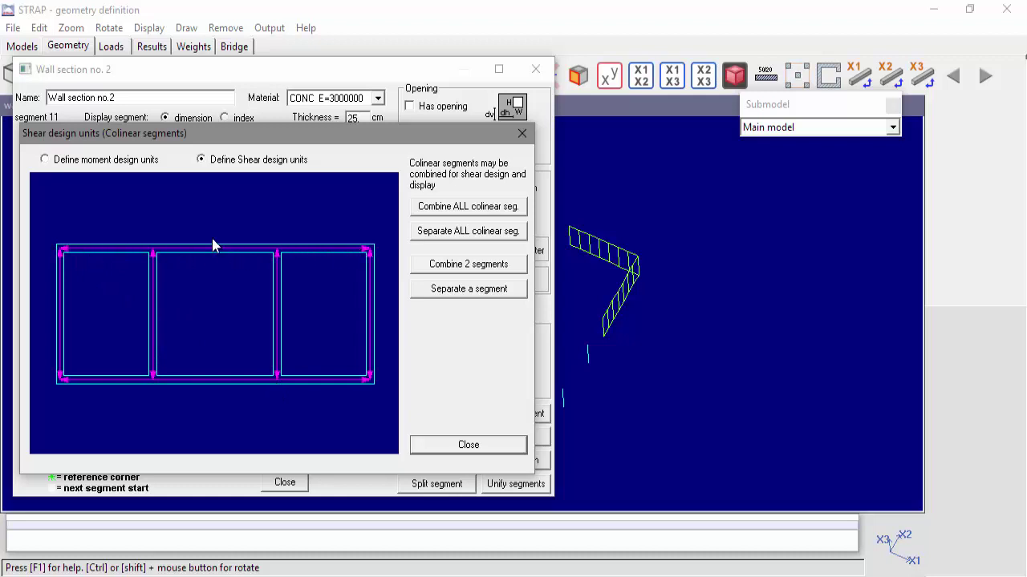
pyautogui.click(102, 159)
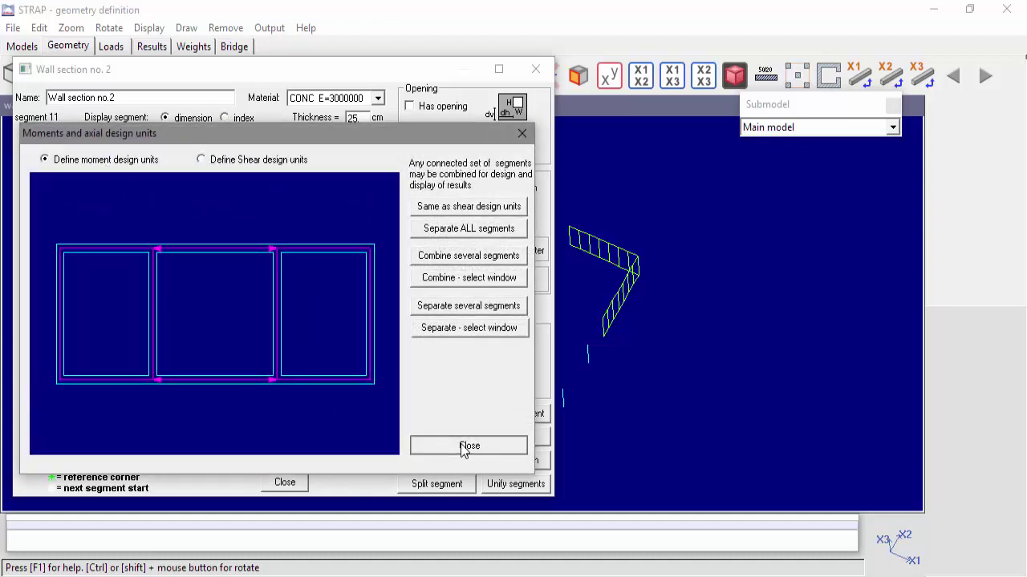
pyautogui.click(458, 443)
pyautogui.click(285, 483)
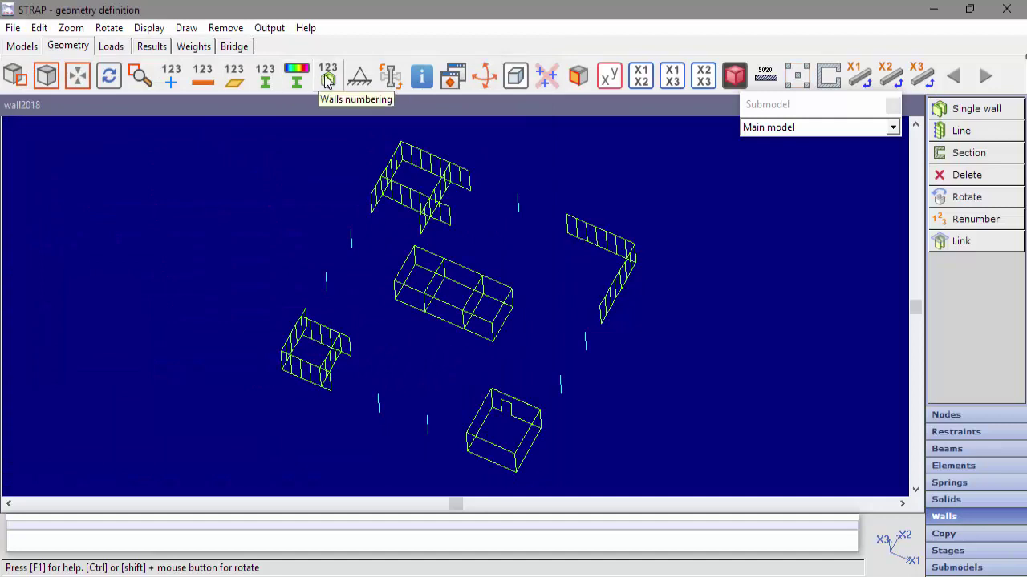
# Display the wall numbers and examine the design unit labels on the three-cell central core.
pyautogui.click(328, 81)
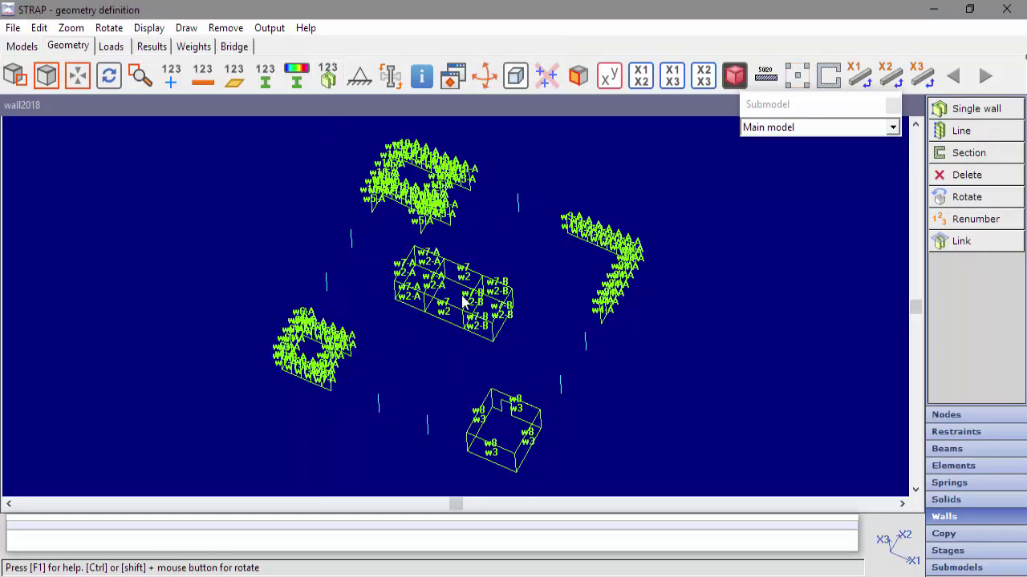
pyautogui.scroll(4, 465, 303)
pyautogui.scroll(3, 462, 301)
pyautogui.scroll(-2, 462, 302)
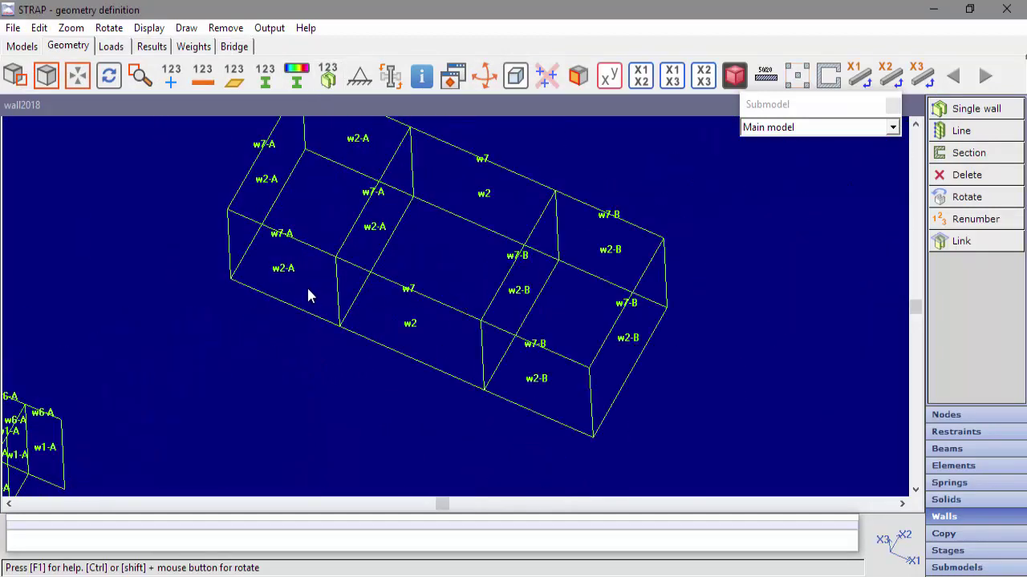
pyautogui.click(485, 76)
pyautogui.moveTo(430, 367); pyautogui.dragTo(426, 308)
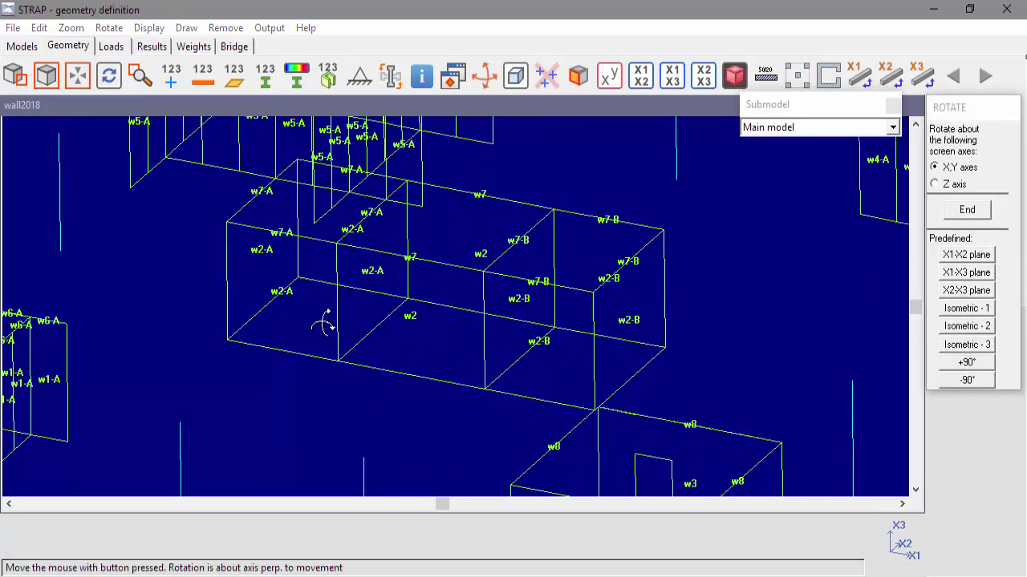
pyautogui.moveTo(332, 321); pyautogui.dragTo(389, 235)
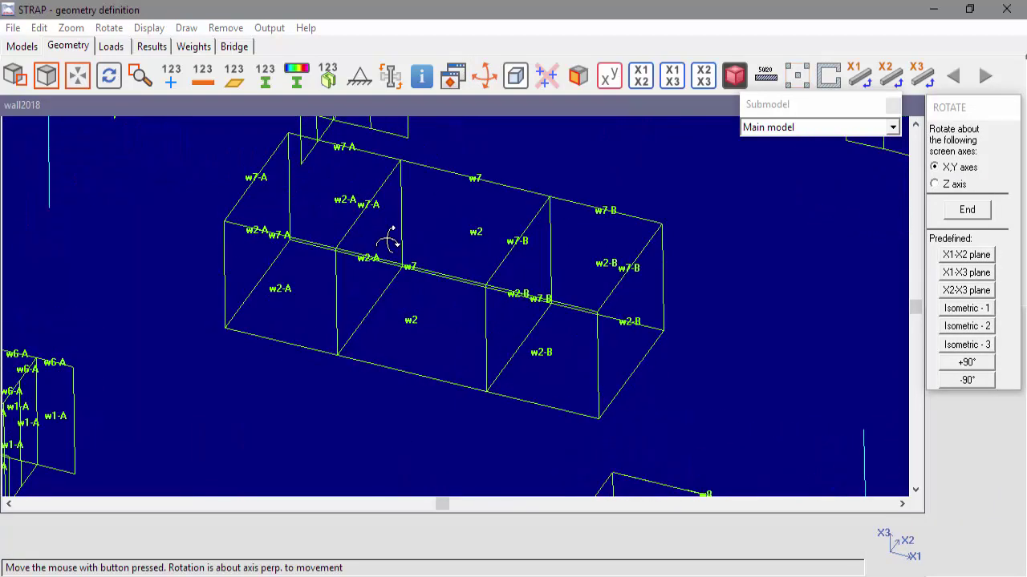
pyautogui.press('Escape')
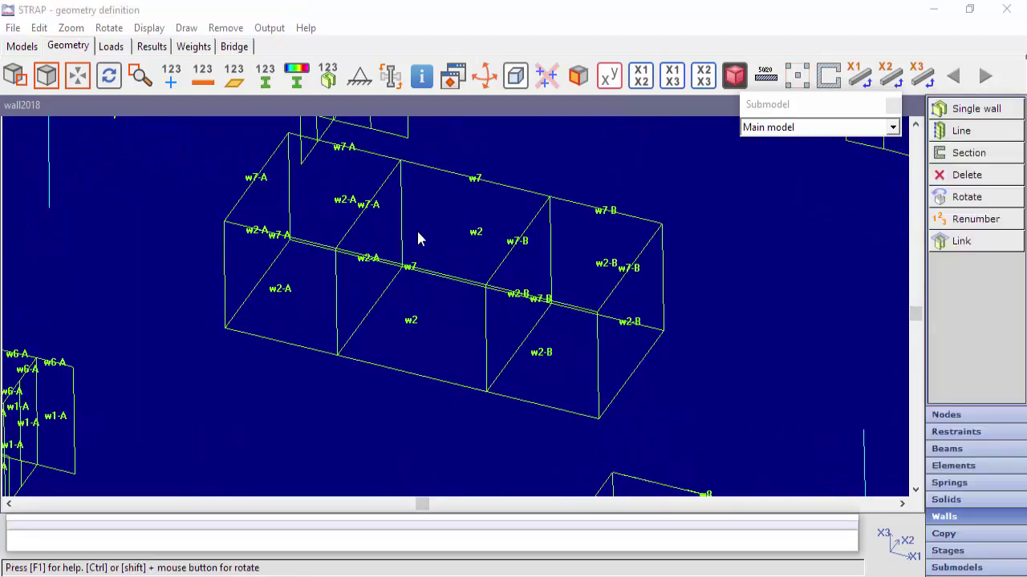
# Combine all segments of wall section no. 2 into a single moment design unit with a selection window and close the section.
pyautogui.click(981, 151)
pyautogui.doubleClick(46, 195)
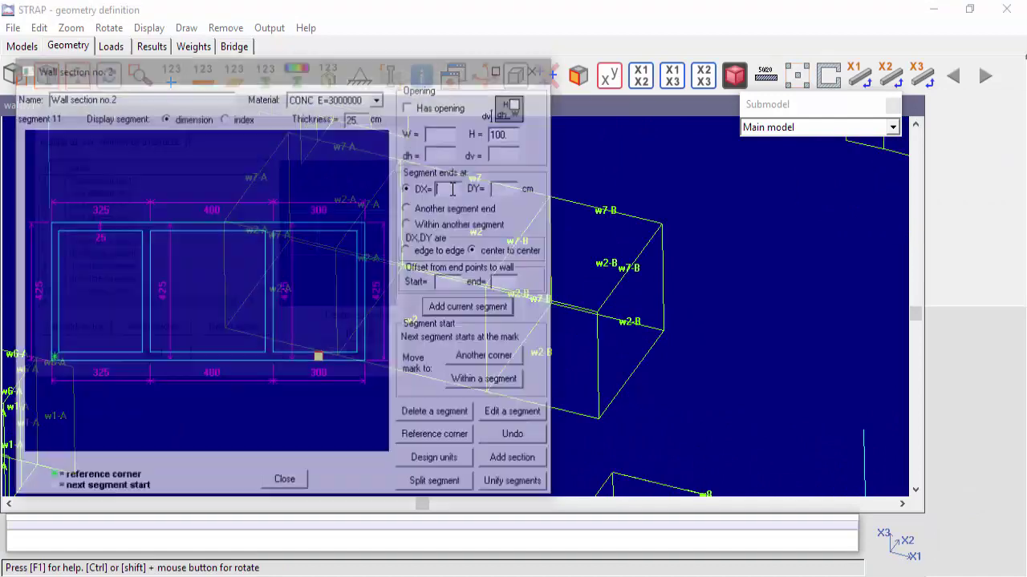
pyautogui.click(433, 460)
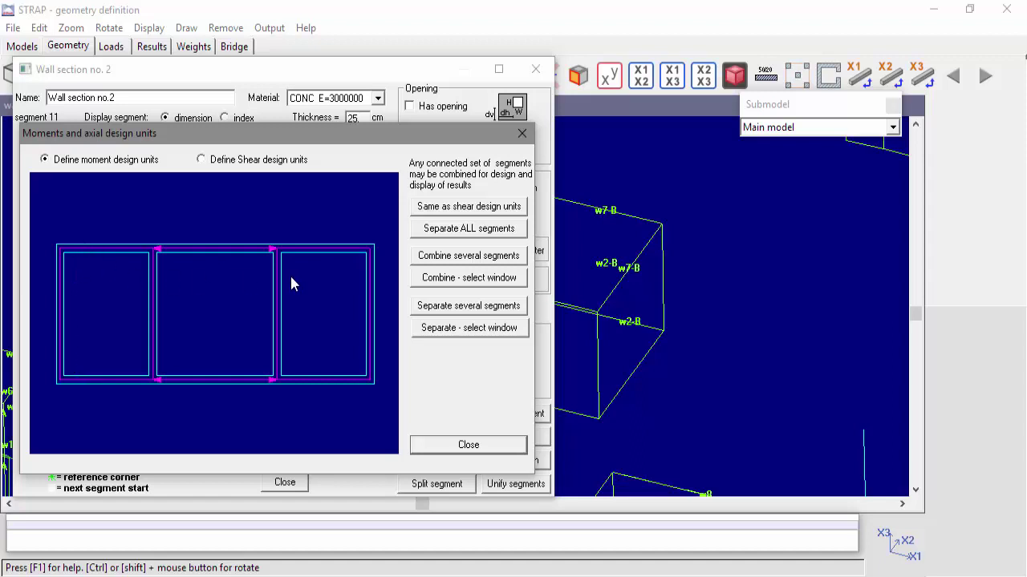
pyautogui.click(487, 285)
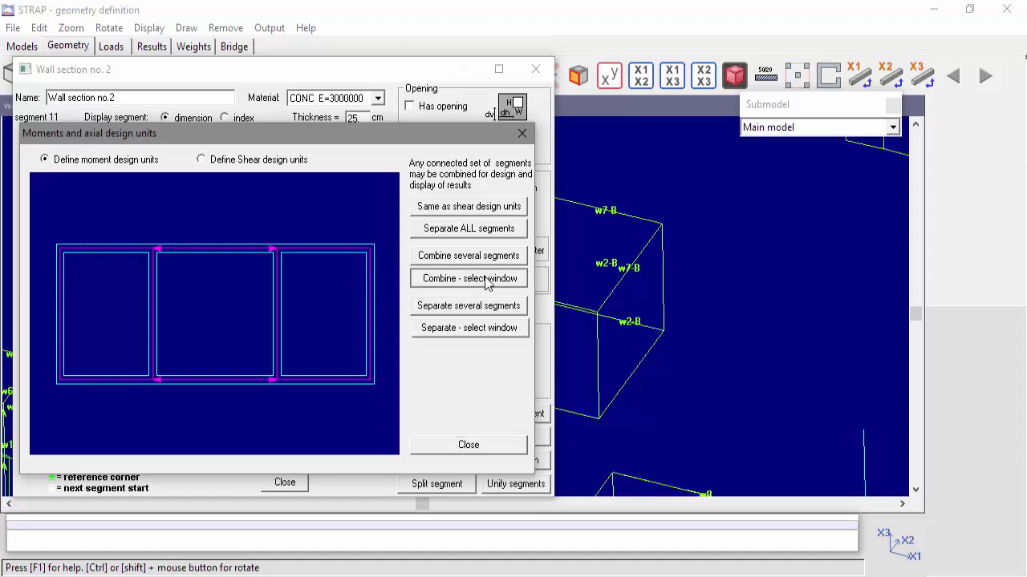
pyautogui.click(42, 221)
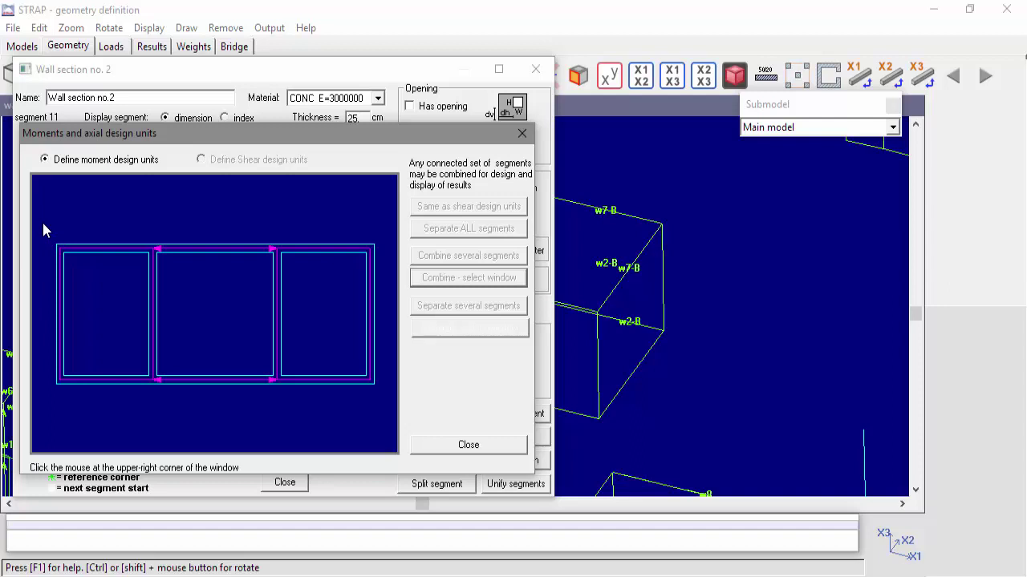
pyautogui.click(384, 408)
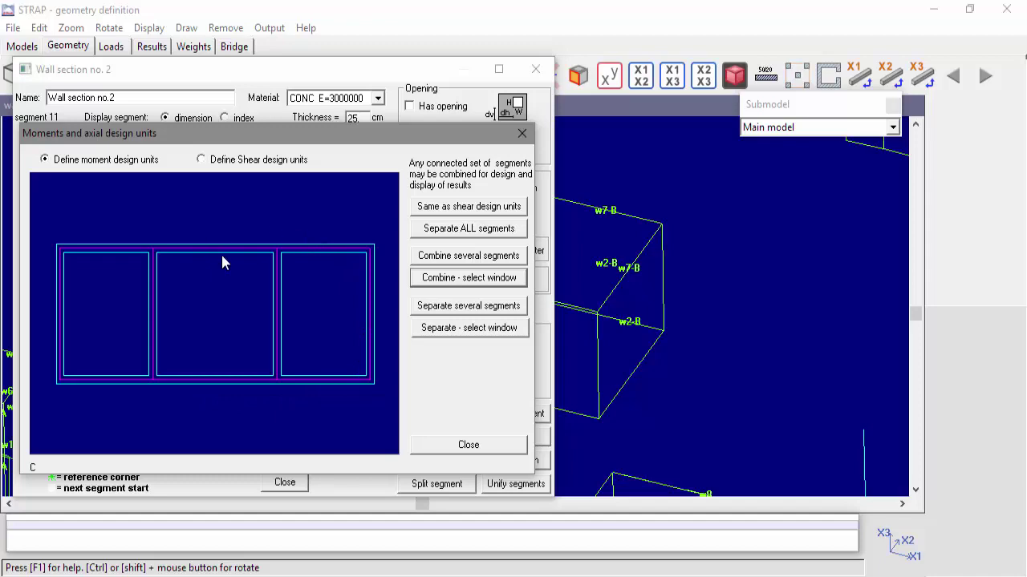
pyautogui.click(481, 451)
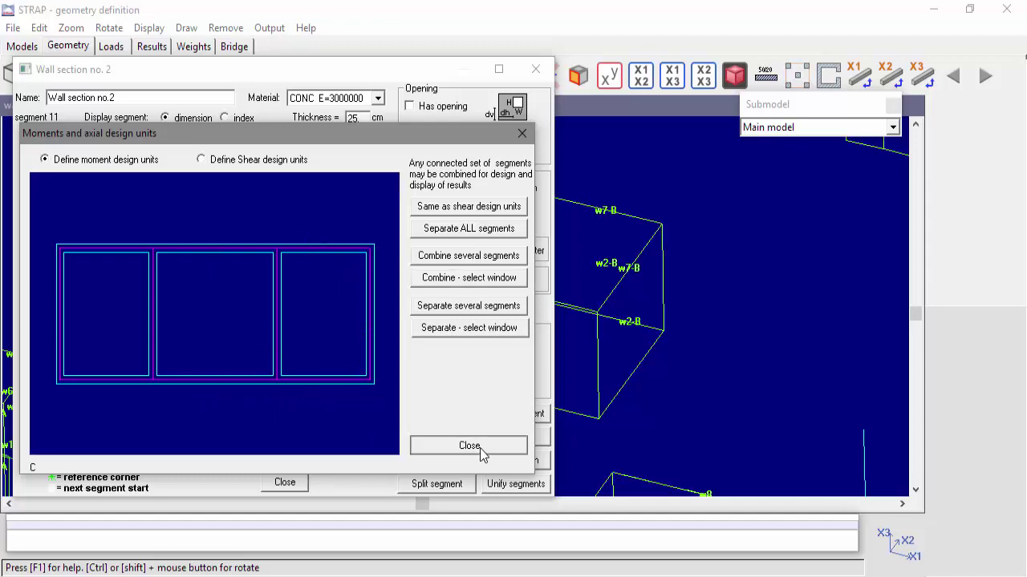
pyautogui.click(287, 484)
# Redraw the model and examine the updated design unit labels on the central core from another angle.
pyautogui.click(110, 76)
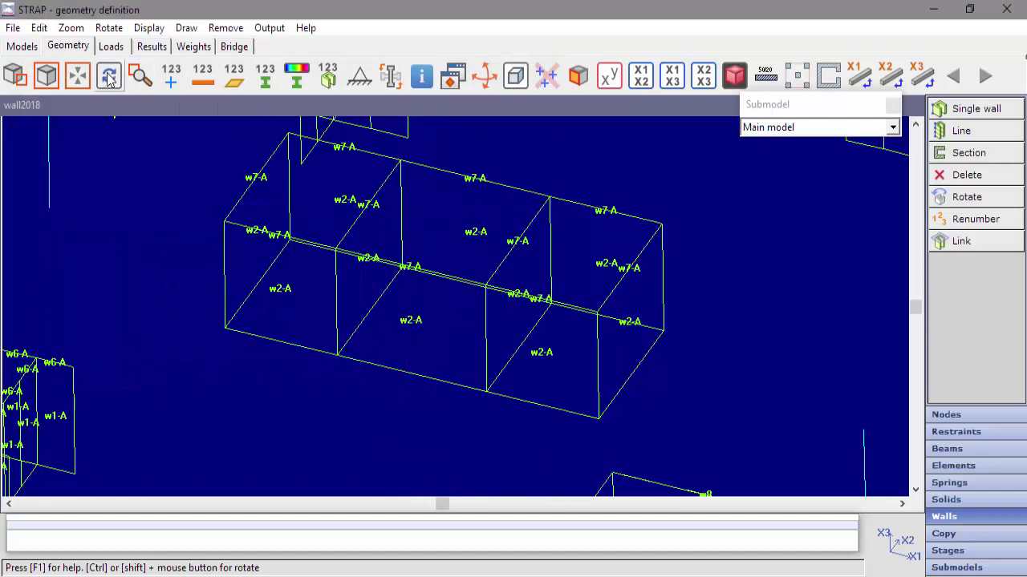
pyautogui.click(484, 76)
pyautogui.moveTo(435, 330); pyautogui.dragTo(437, 343)
pyautogui.rightClick(409, 325)
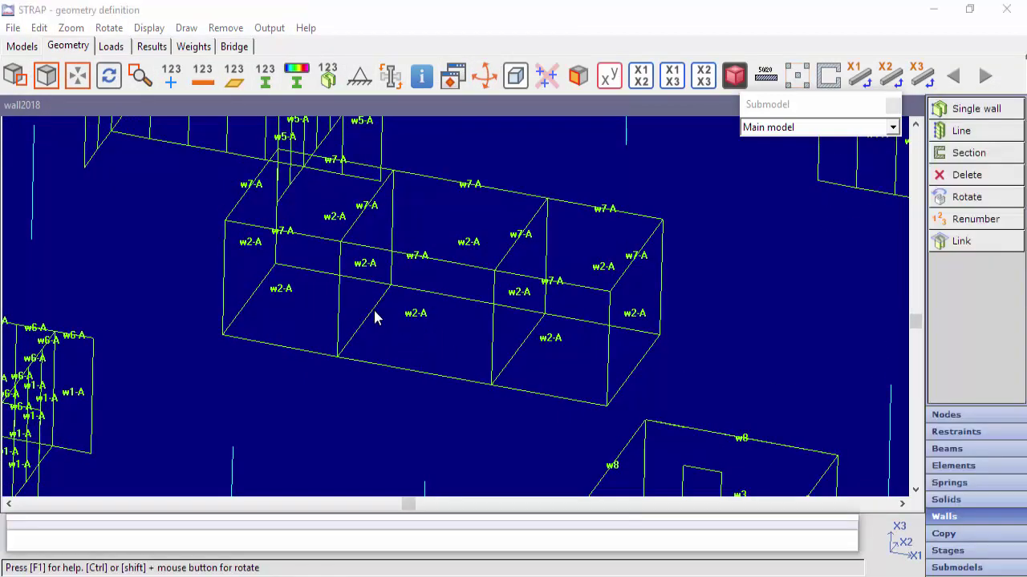
# Display the local axes for the wall design units.
pyautogui.click(148, 29)
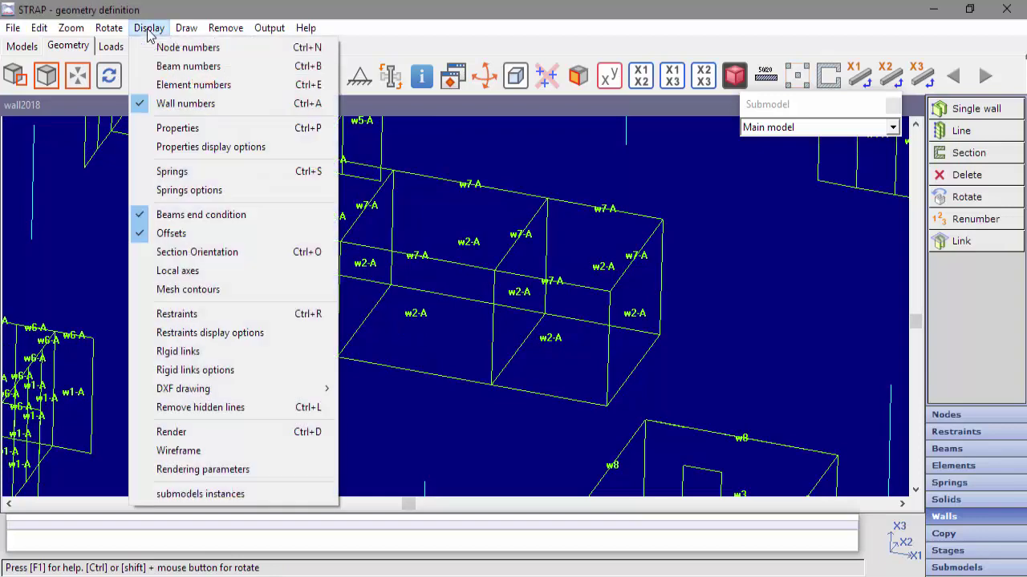
pyautogui.click(177, 271)
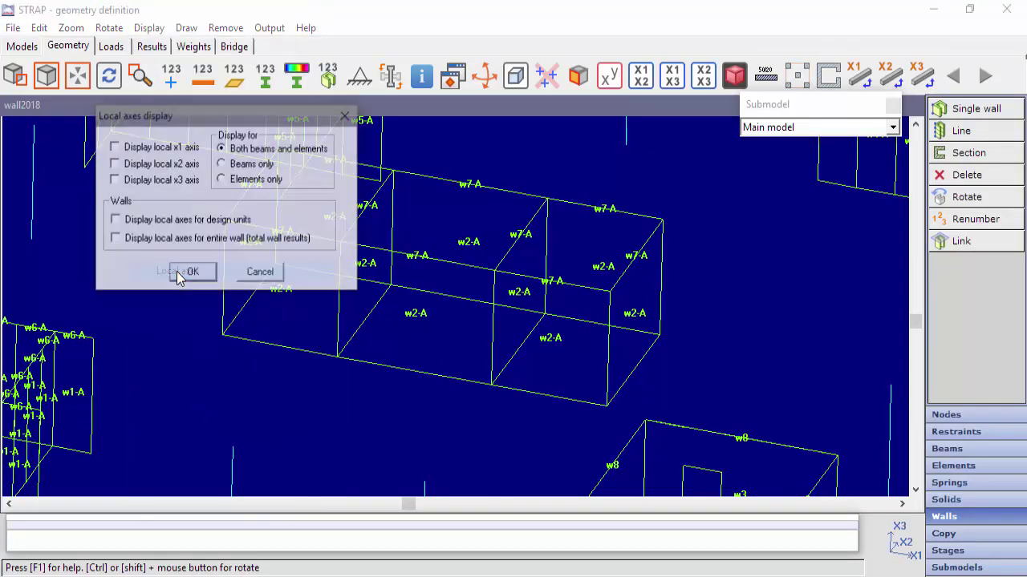
pyautogui.click(115, 221)
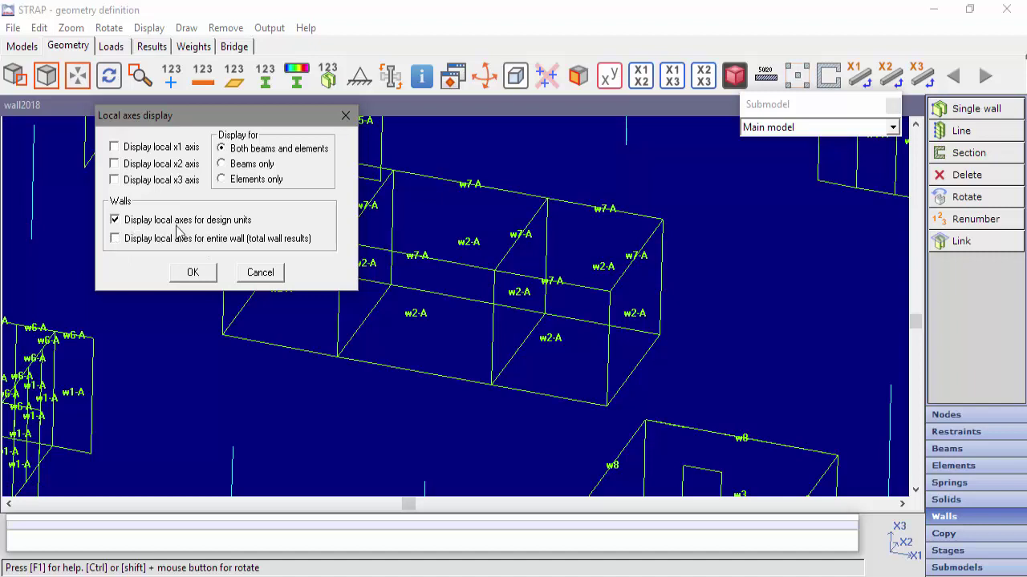
pyautogui.click(192, 272)
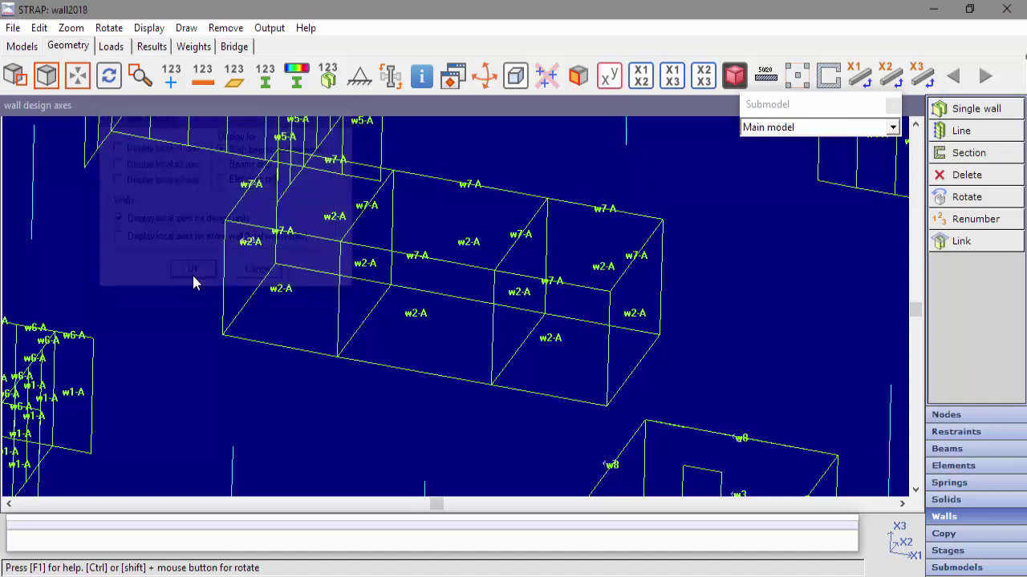
# Hide the wall numbers and examine the design unit axes on the central core from a rotated view.
pyautogui.click(328, 78)
pyautogui.click(484, 76)
pyautogui.moveTo(351, 300); pyautogui.dragTo(284, 340)
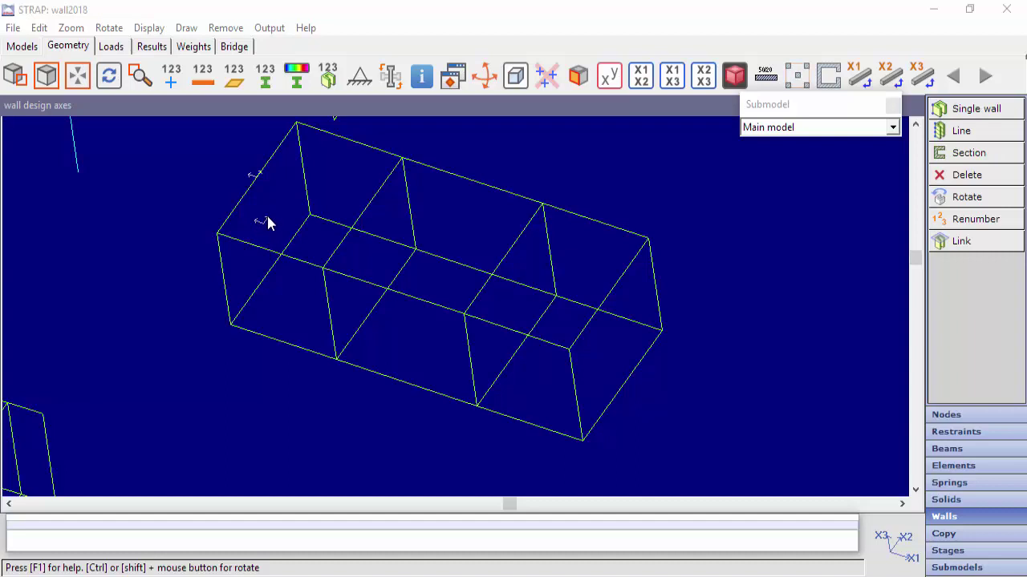
# Display the local axes for the entire wall in addition to the design unit axes.
pyautogui.click(151, 29)
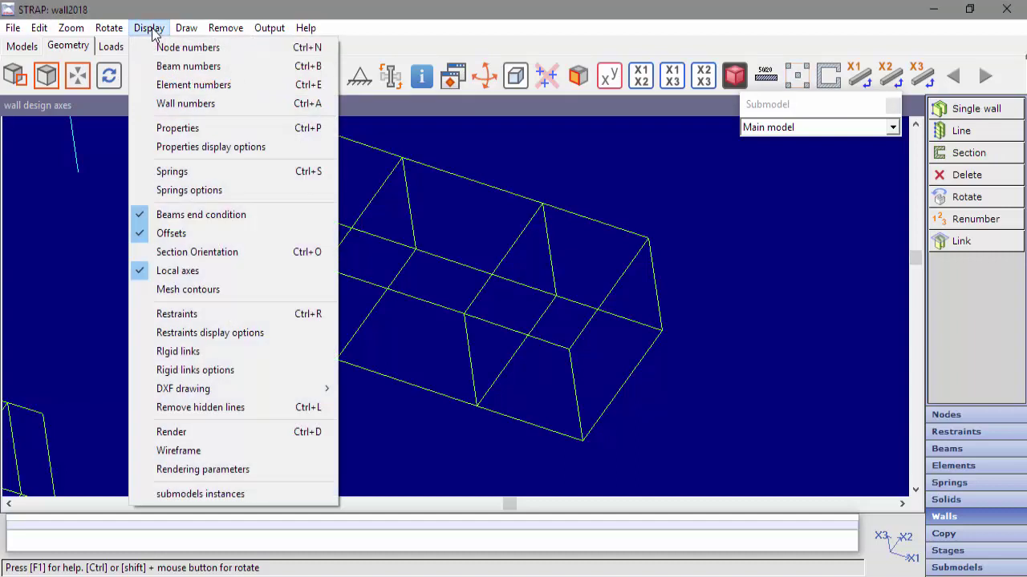
pyautogui.click(170, 272)
pyautogui.click(133, 241)
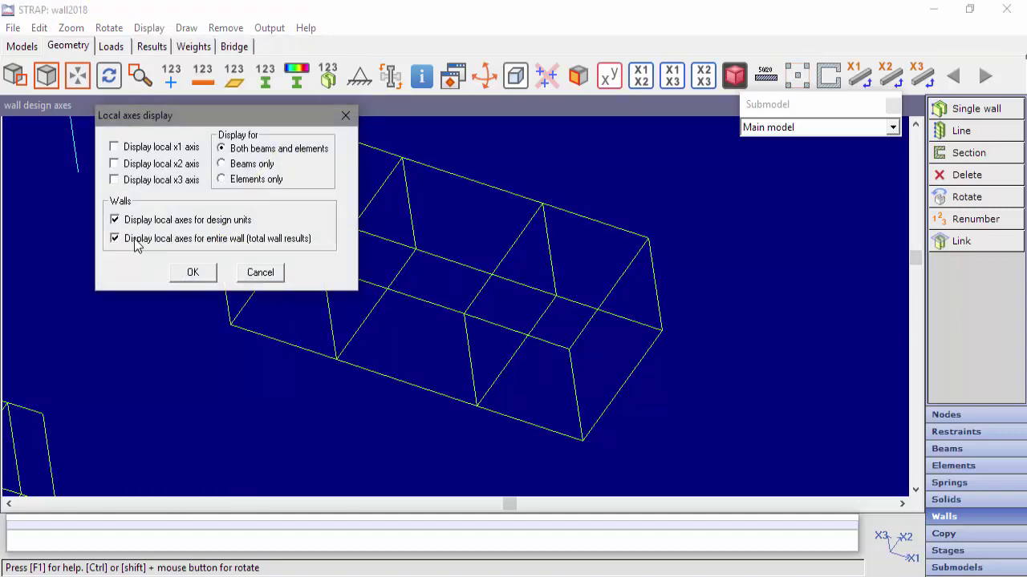
pyautogui.click(193, 274)
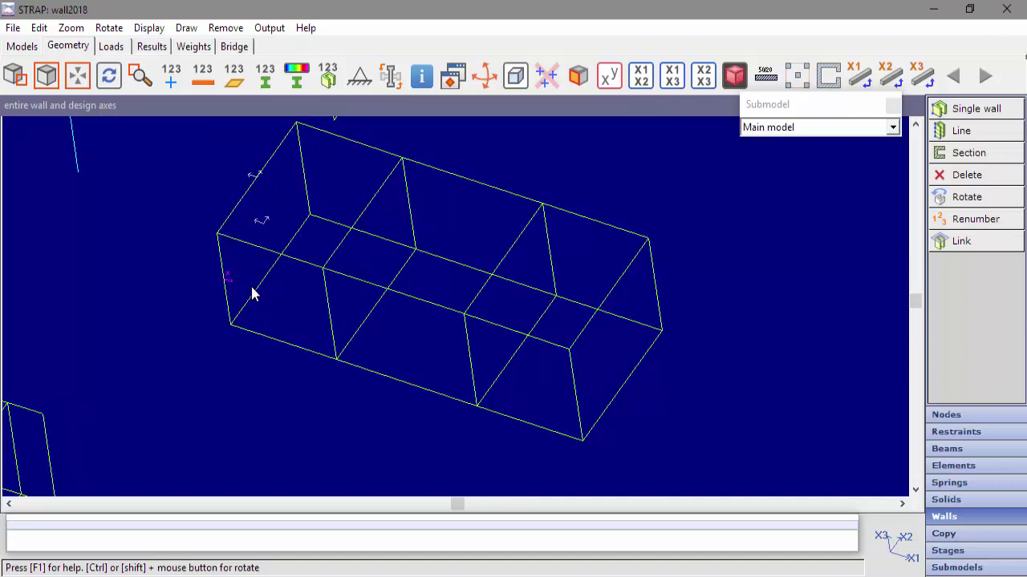
# Open the analysis results of the model and display the wall numbers there.
pyautogui.click(156, 48)
pyautogui.click(478, 351)
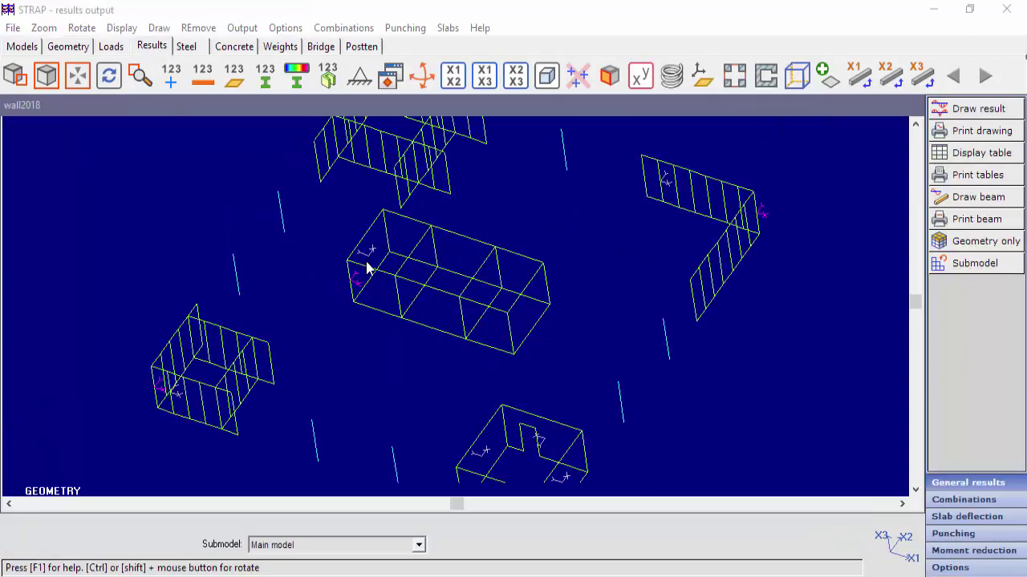
pyautogui.click(263, 80)
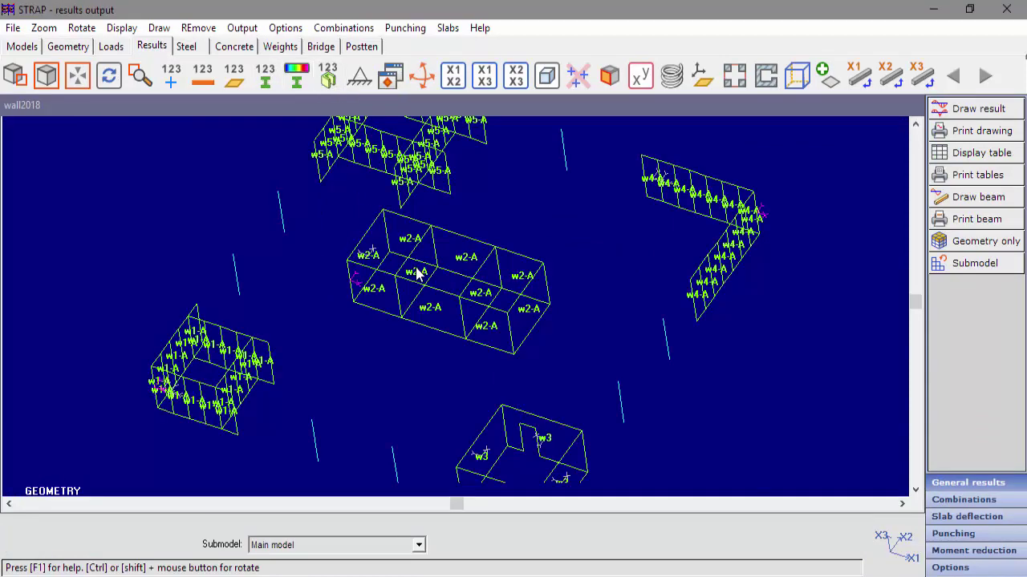
# Limit the geometry display to wall 2 only, selecting it as an individual wall.
pyautogui.click(199, 28)
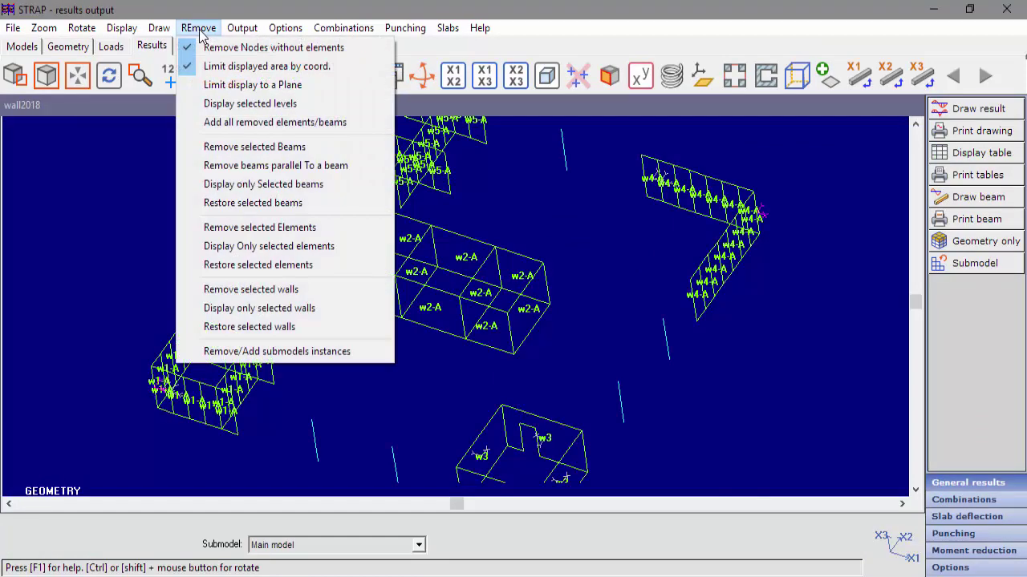
pyautogui.click(240, 311)
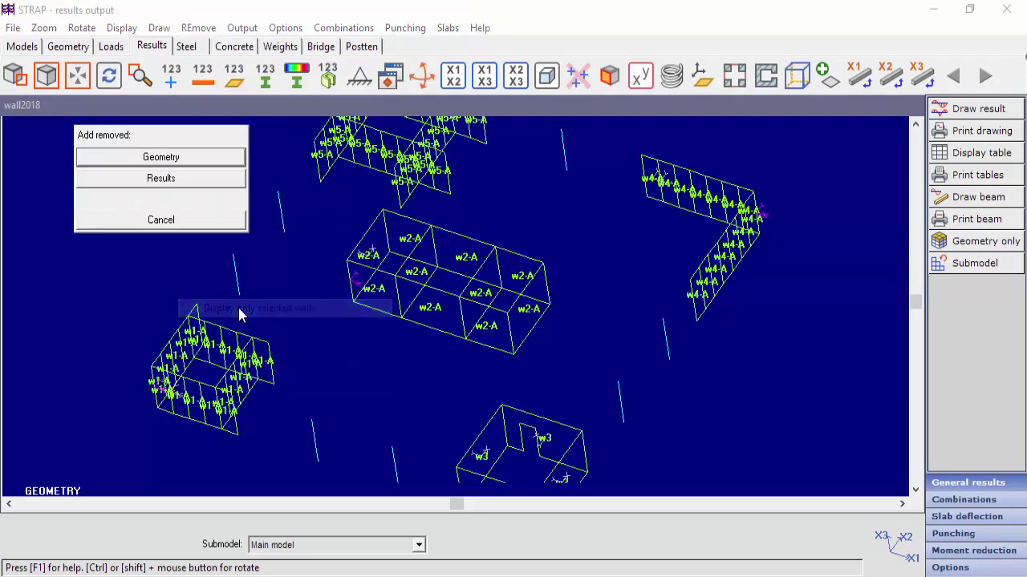
pyautogui.click(162, 158)
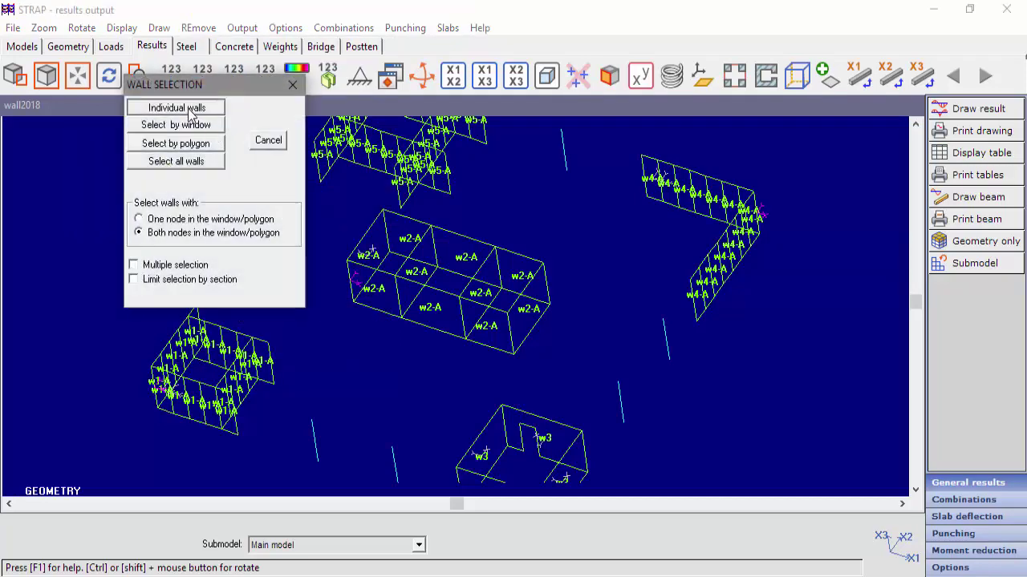
pyautogui.click(171, 105)
pyautogui.click(427, 317)
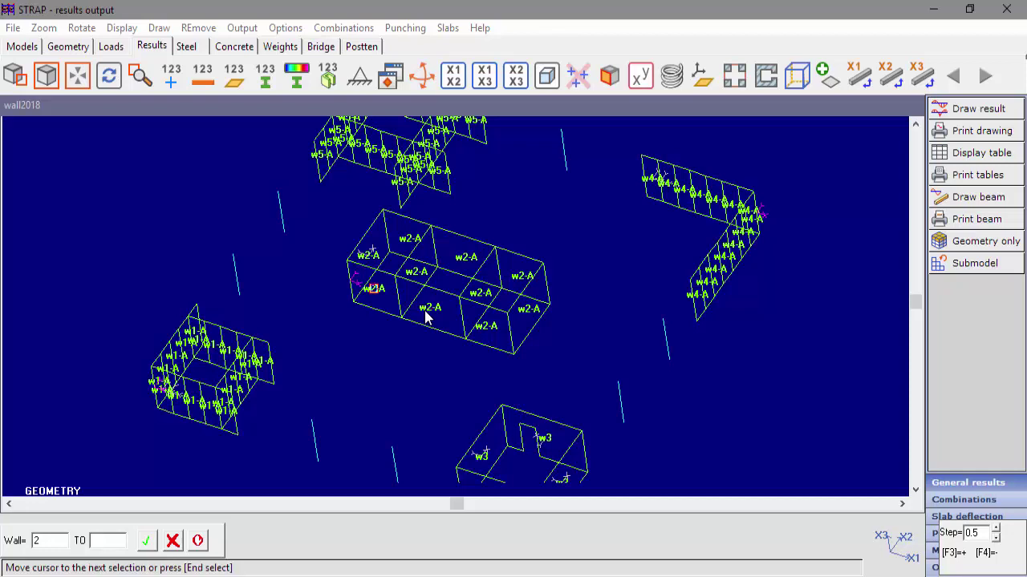
pyautogui.press('End')
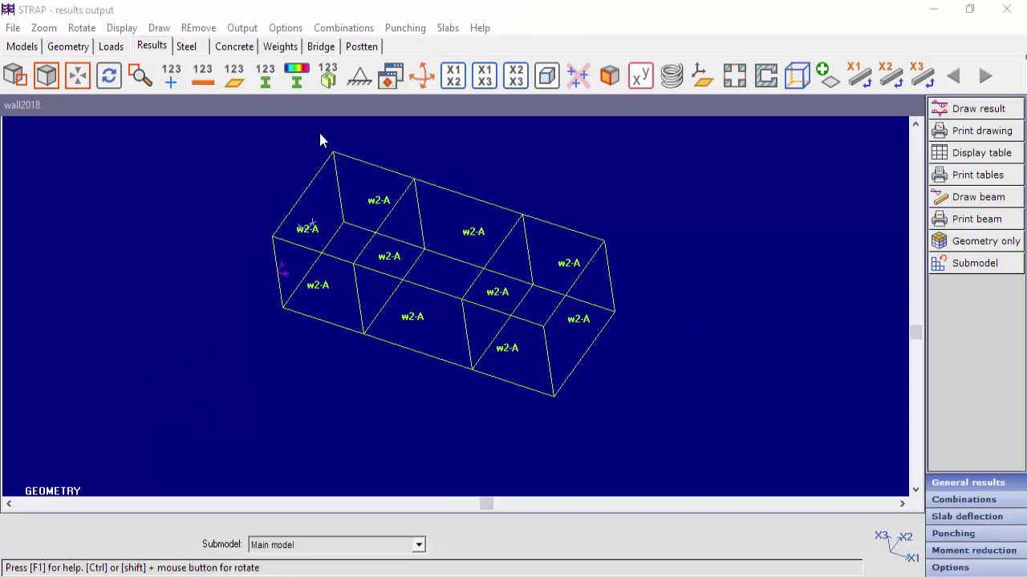
# Rotate the isolated wall 2 slightly and hide its wall numbers so the local axes are clear.
pyautogui.click(412, 76)
pyautogui.moveTo(446, 350); pyautogui.dragTo(418, 318)
pyautogui.press('Escape')
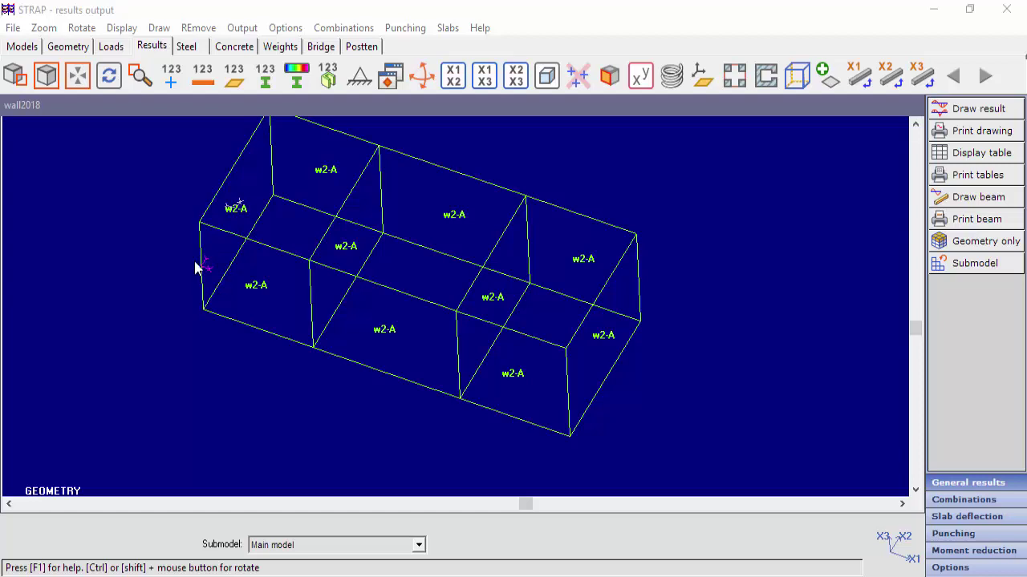
pyautogui.click(327, 80)
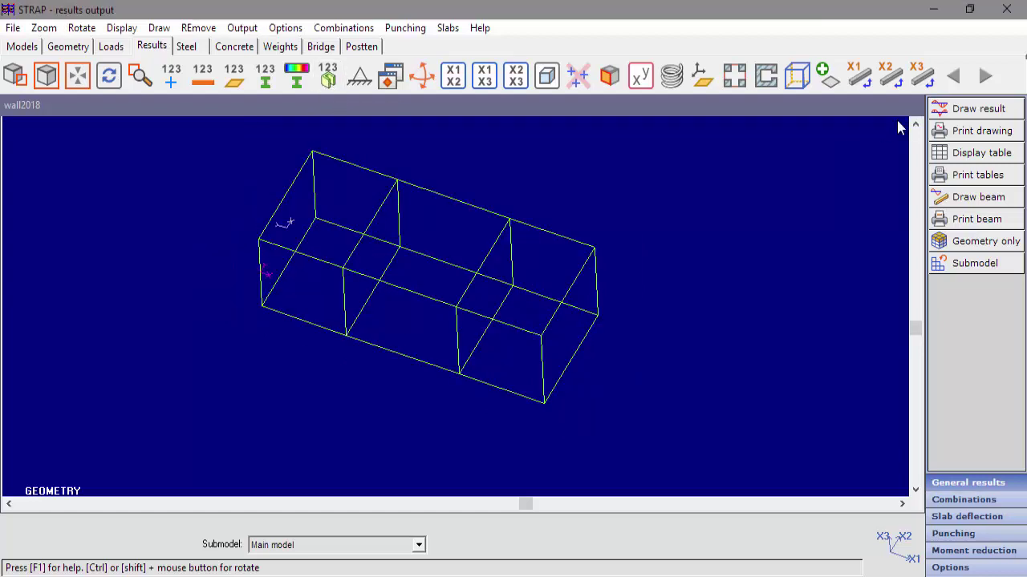
# Draw the wall results for Moment in x at the design units for combination 1 (1*1.40+2*1.60).
pyautogui.click(967, 109)
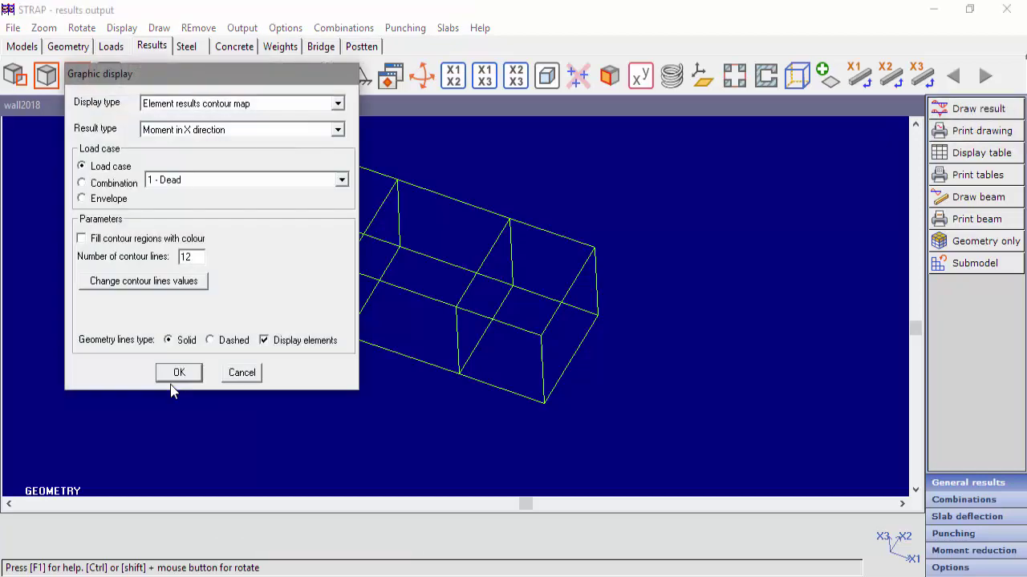
pyautogui.click(205, 112)
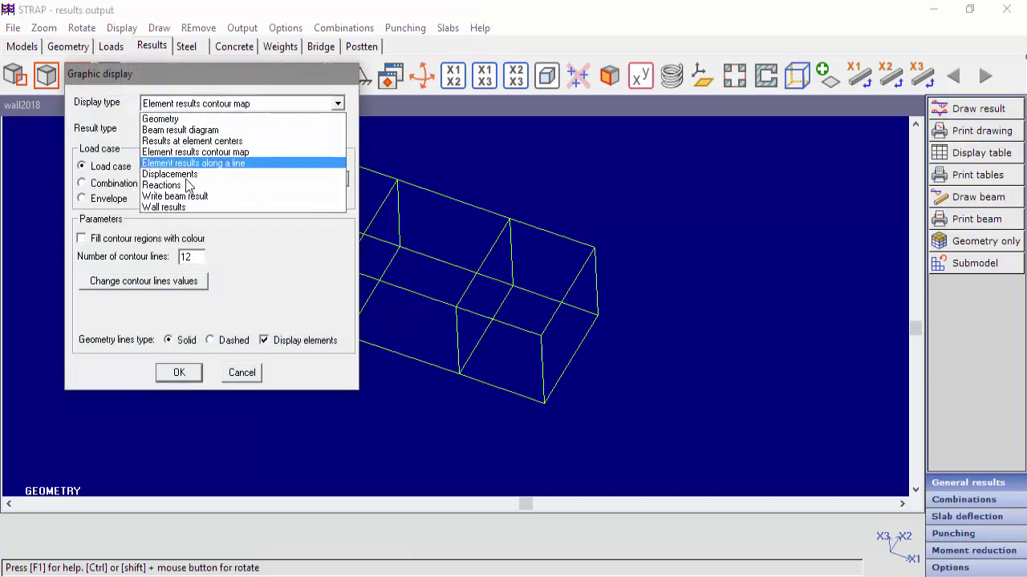
pyautogui.click(174, 207)
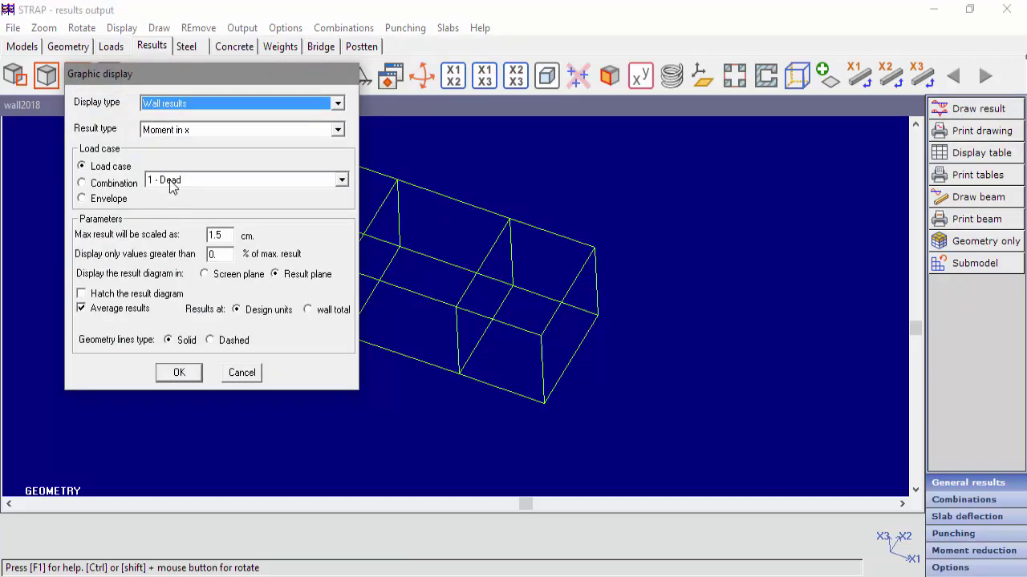
pyautogui.click(170, 133)
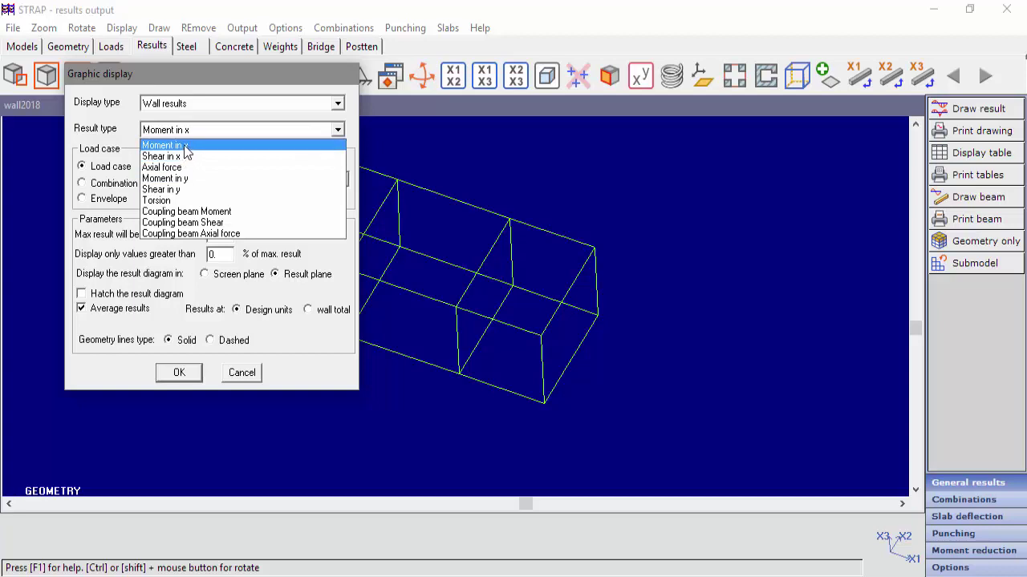
pyautogui.click(185, 146)
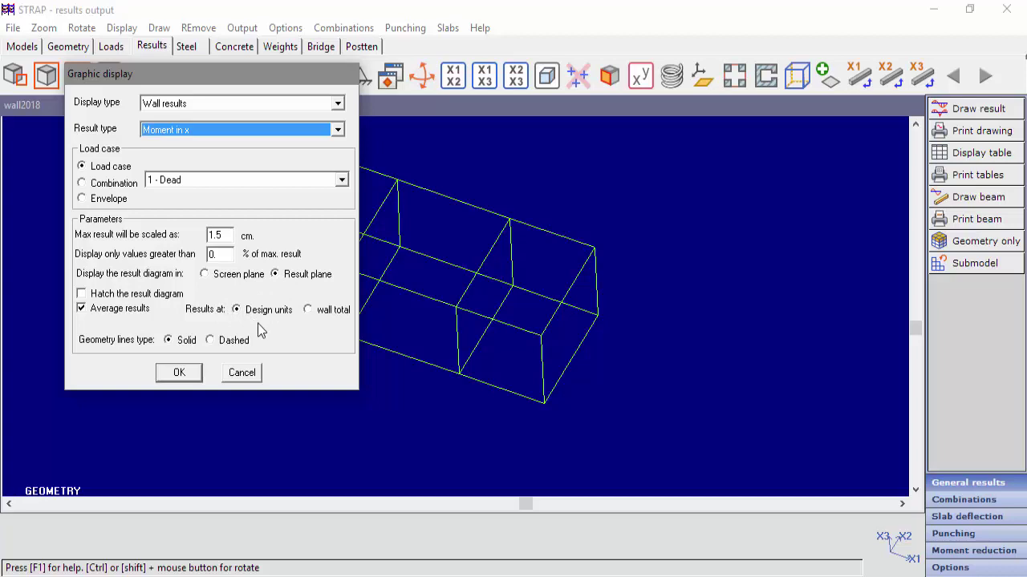
pyautogui.click(109, 186)
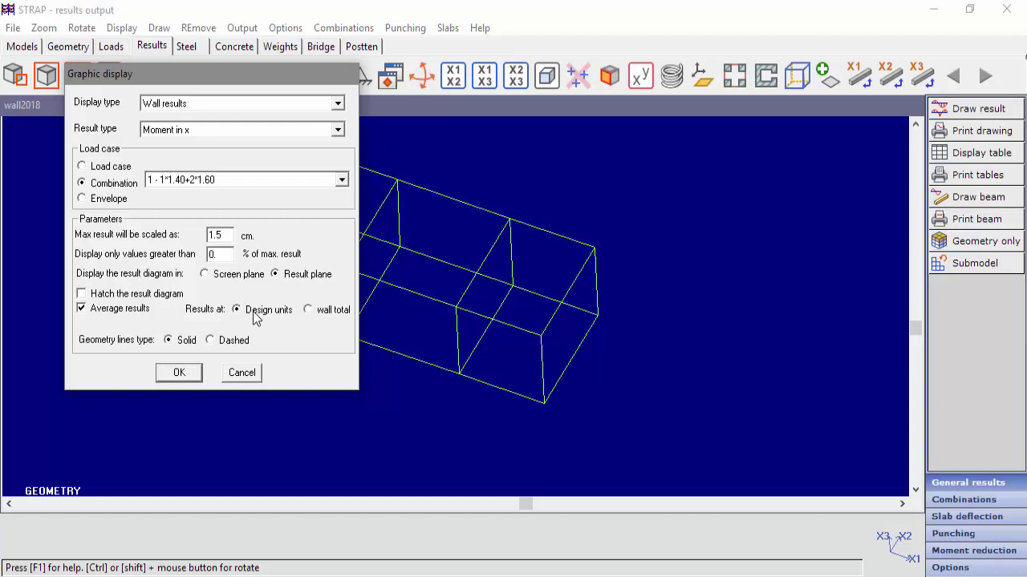
pyautogui.click(178, 374)
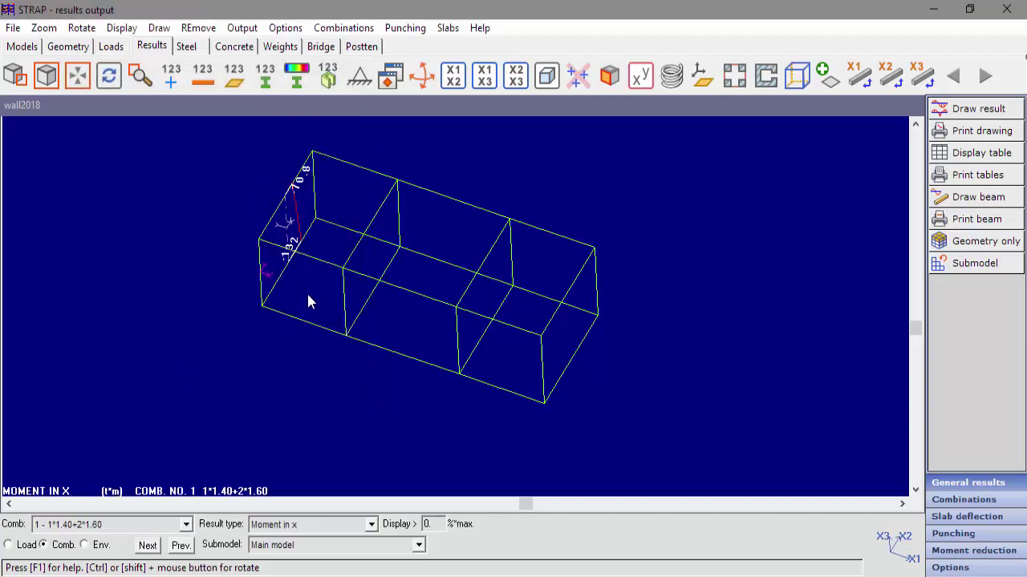
# Examine the moment diagram up close and change the displayed wall result to Moment in y.
pyautogui.scroll(5, 308, 301)
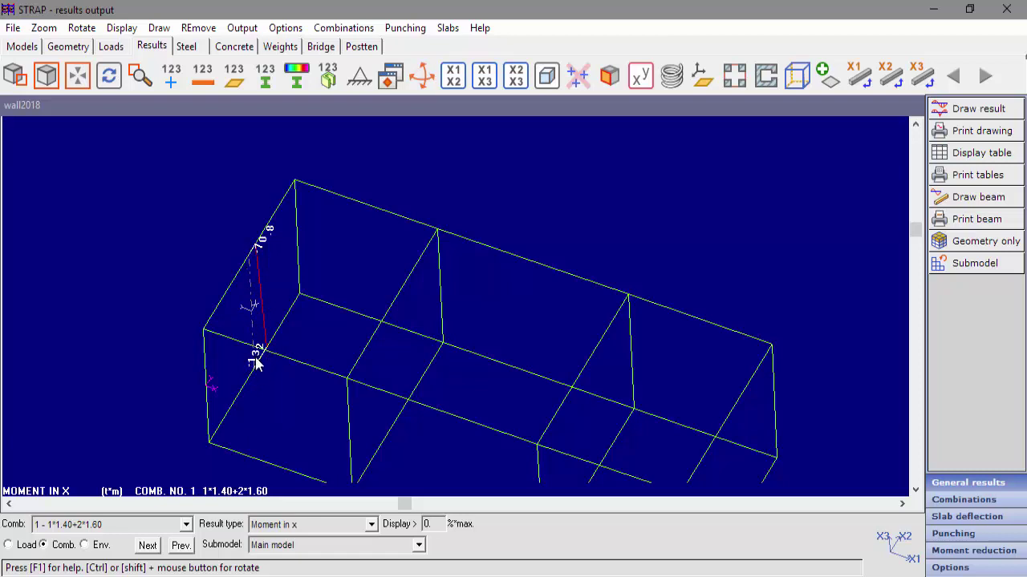
pyautogui.click(292, 531)
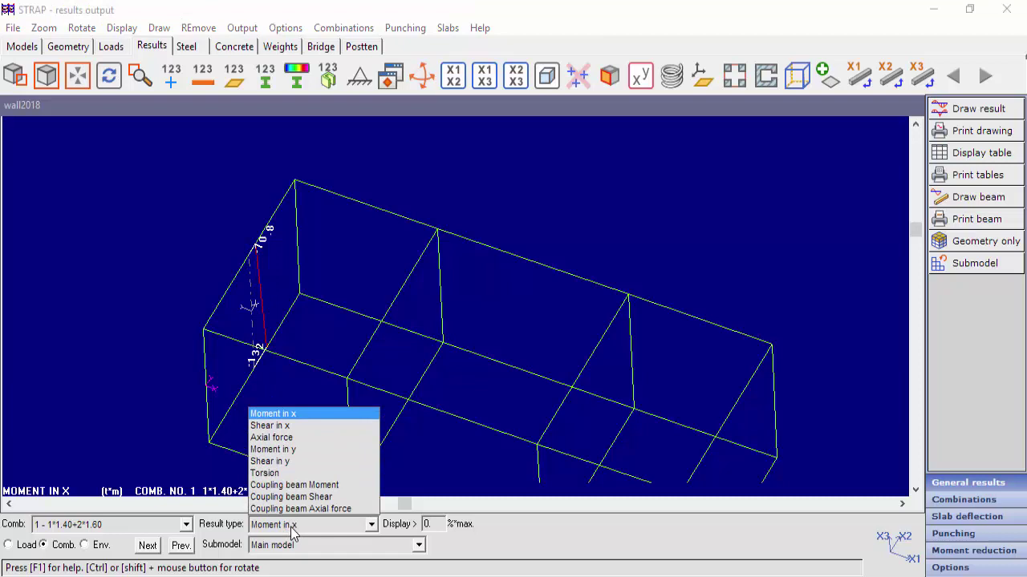
pyautogui.click(290, 451)
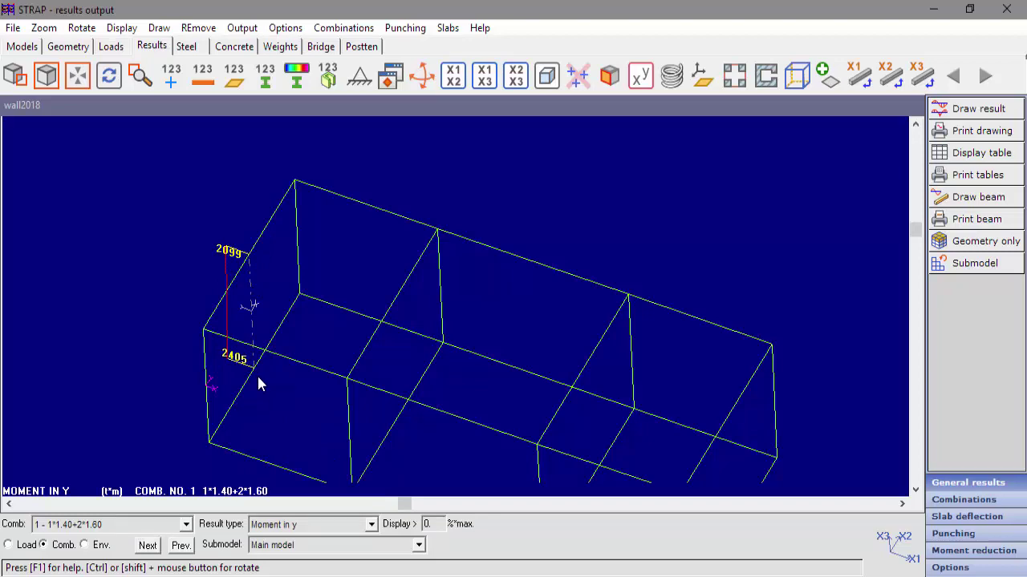
# Redraw the Moment in y diagram with results at the wall total and view the whole core.
pyautogui.click(975, 109)
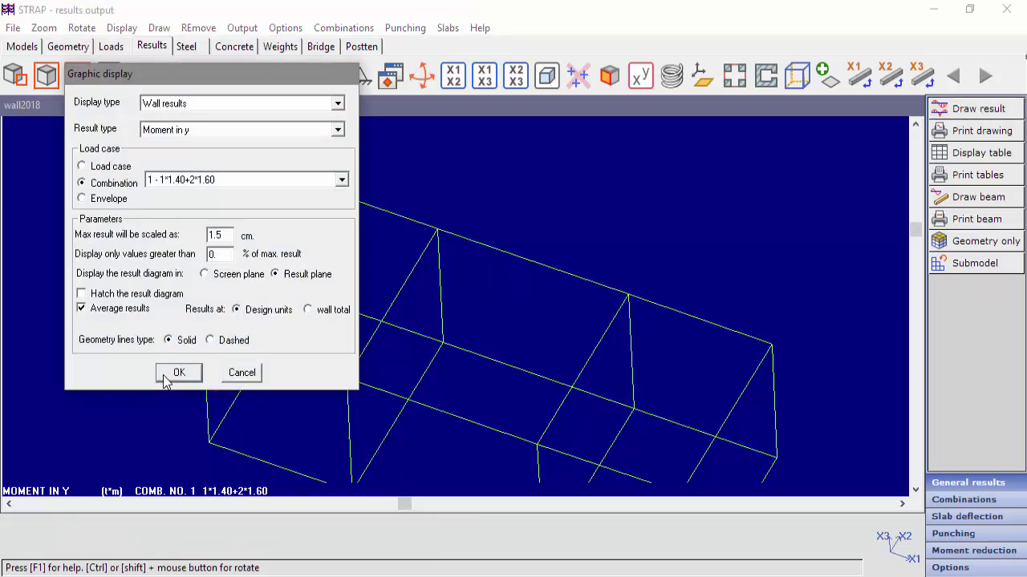
pyautogui.click(308, 310)
pyautogui.click(179, 372)
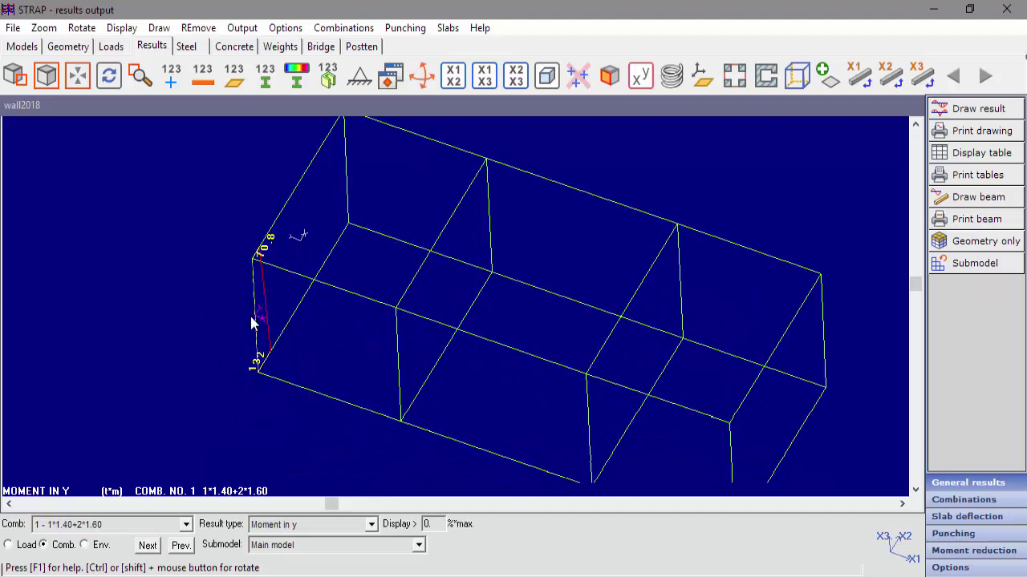
pyautogui.press('-')
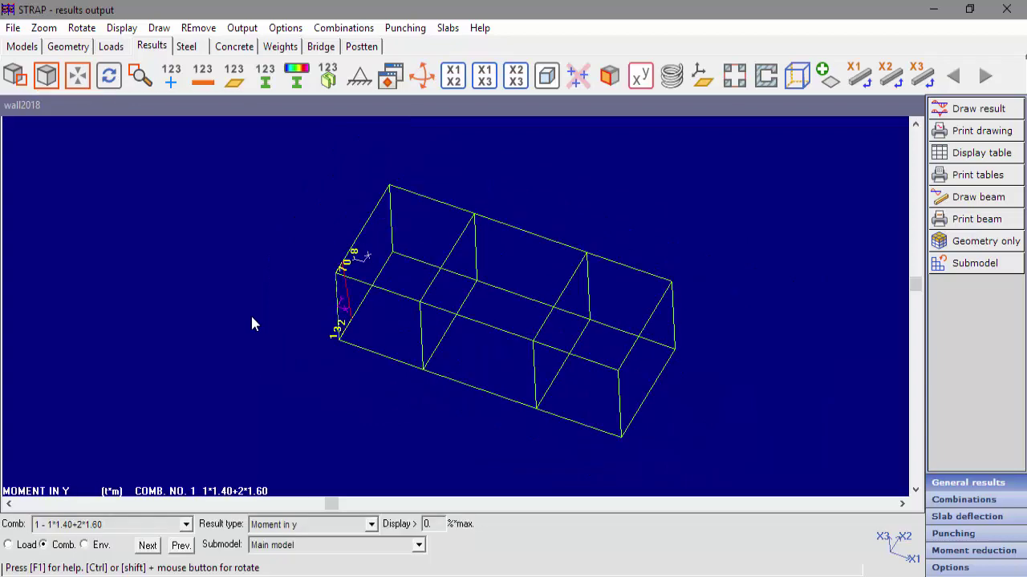
# Display the wall results table for the combinations, review the design unit and total values, and close it.
pyautogui.click(975, 153)
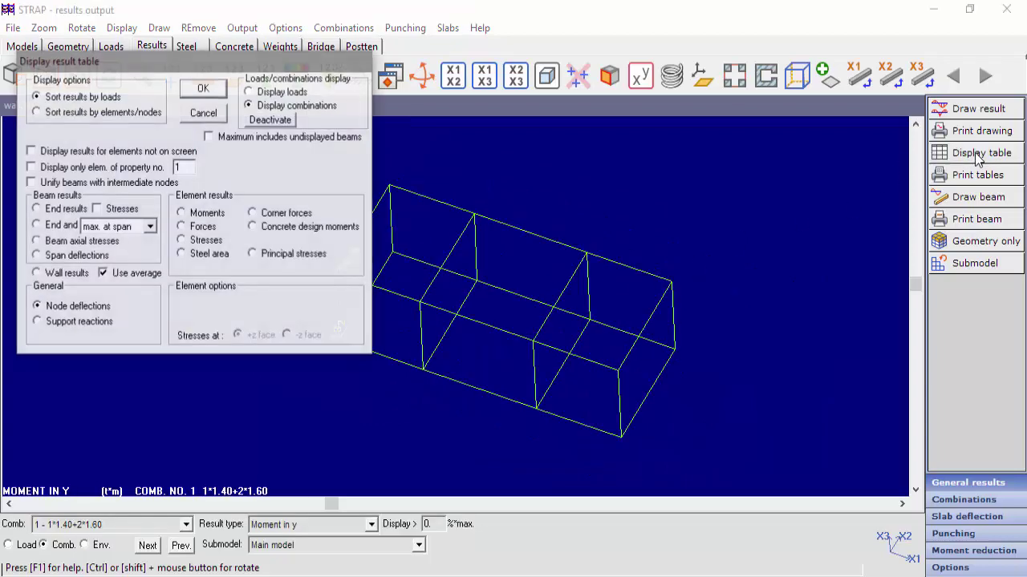
pyautogui.click(36, 274)
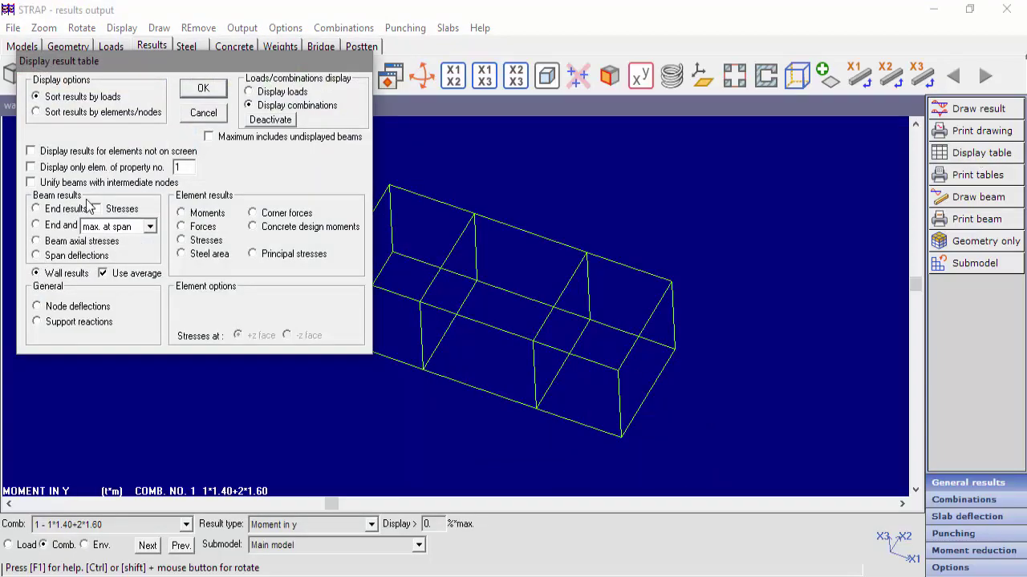
pyautogui.click(202, 91)
pyautogui.click(189, 108)
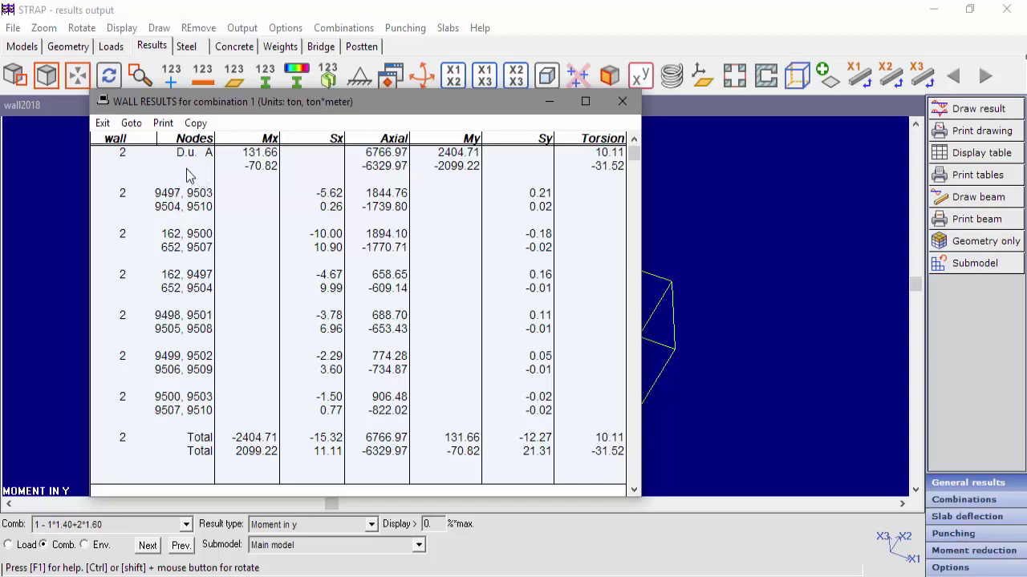
pyautogui.click(103, 123)
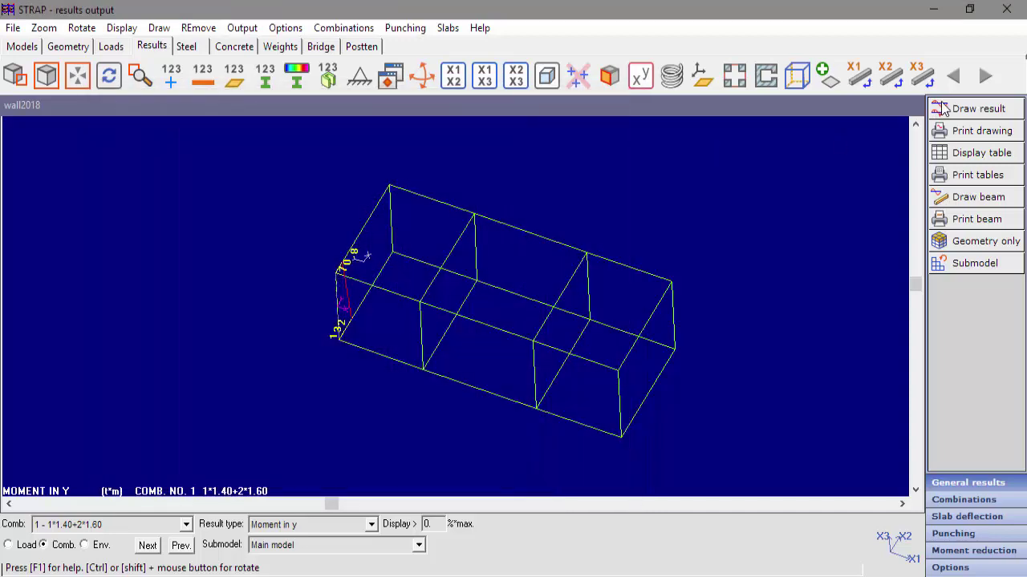
# Draw the Shear in x wall result diagram for the wall total.
pyautogui.click(181, 379)
pyautogui.click(185, 105)
pyautogui.click(183, 115)
pyautogui.click(186, 131)
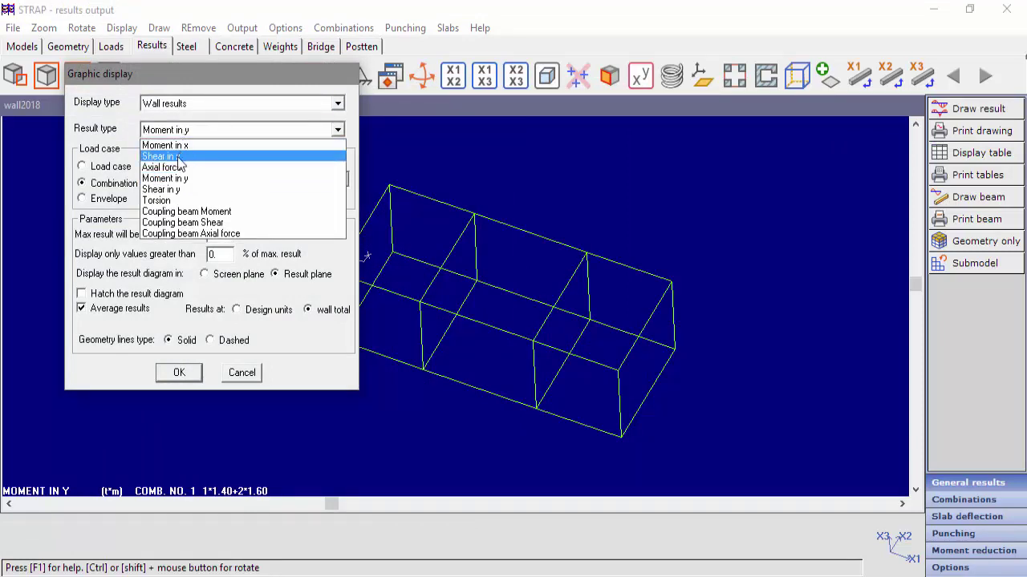
pyautogui.click(180, 157)
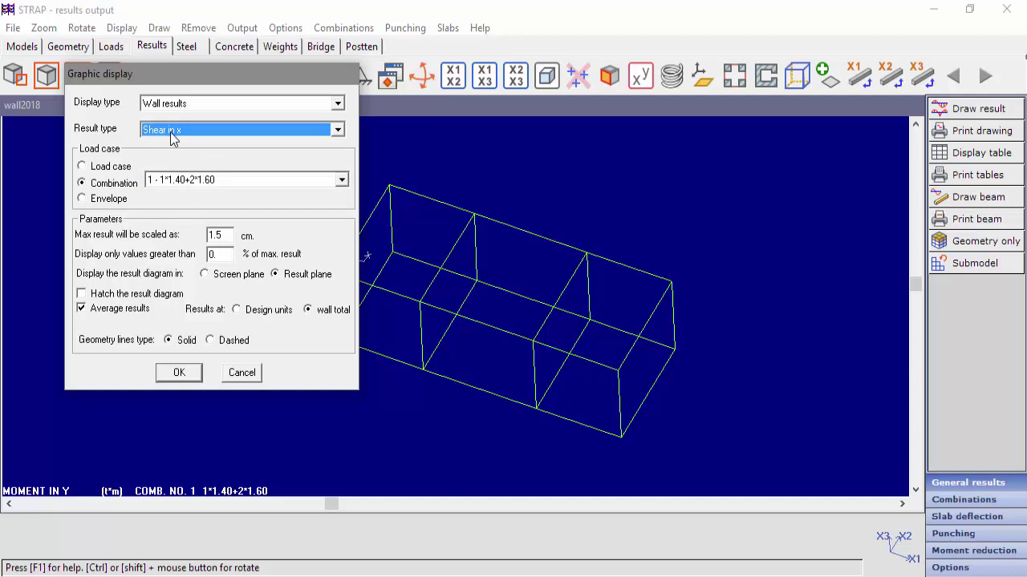
pyautogui.click(184, 373)
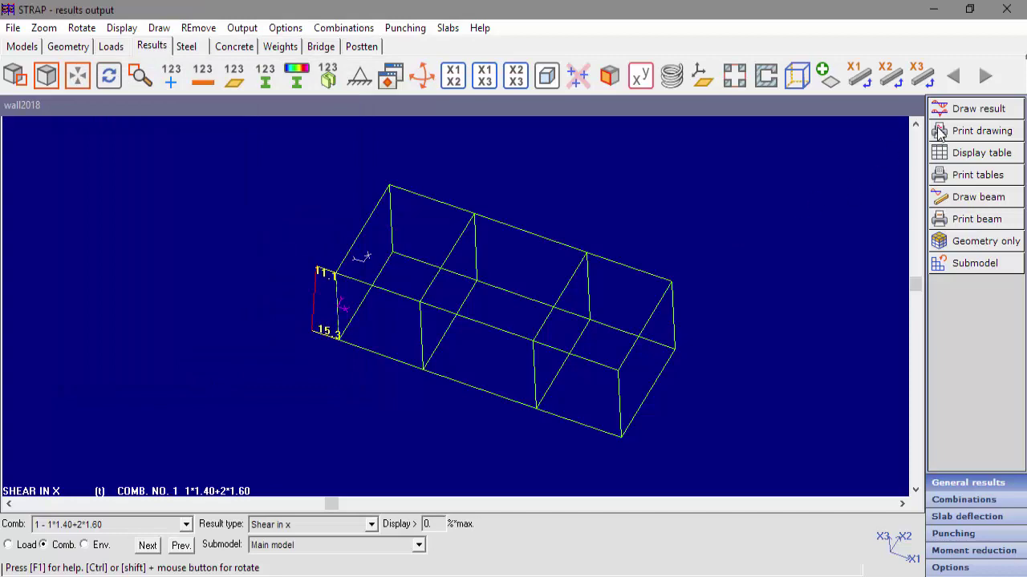
# Redraw the Shear in x diagram with results at the design units, and switch to reinforced concrete design.
pyautogui.click(212, 382)
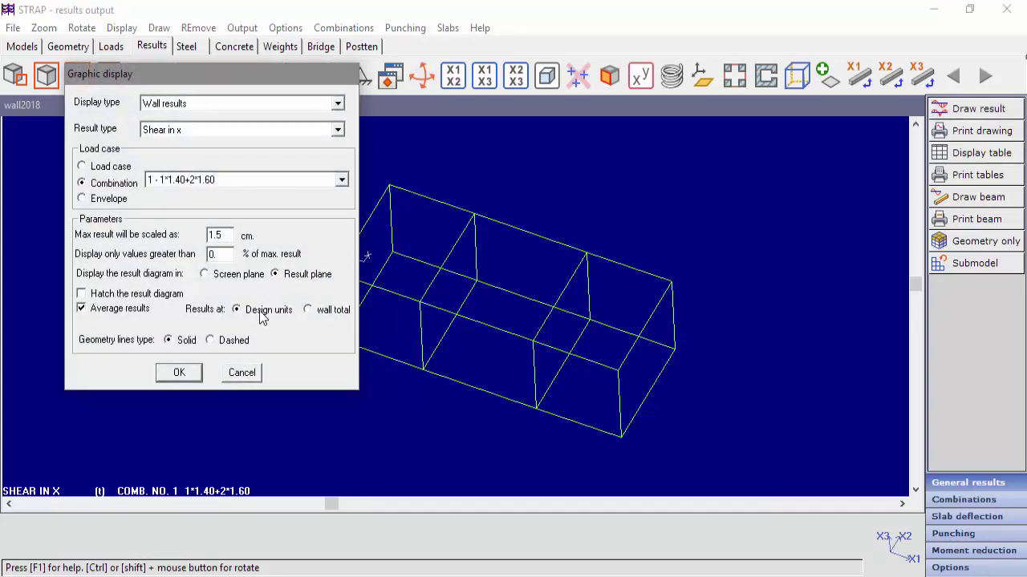
pyautogui.click(180, 375)
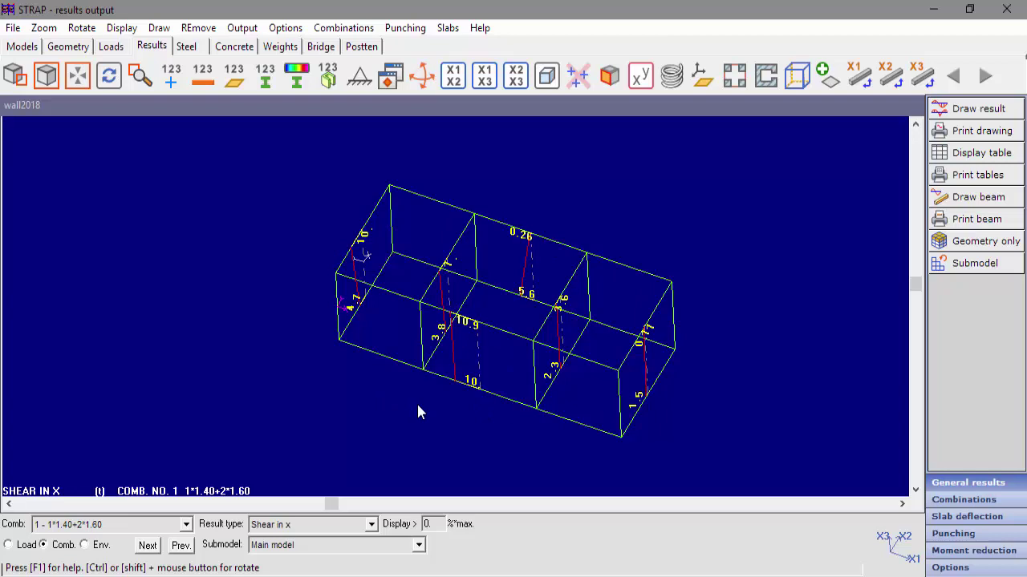
pyautogui.click(235, 46)
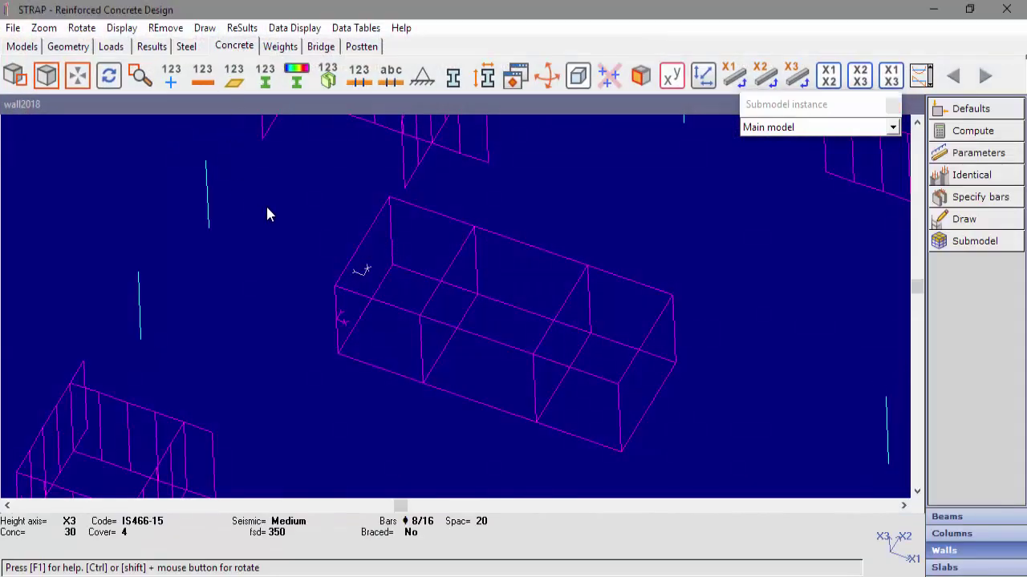
# Display the saved W2 Only view and confirm the wall defaults with two diameters, one for concentrated and one for distributed bars.
pyautogui.click(516, 77)
pyautogui.doubleClick(90, 141)
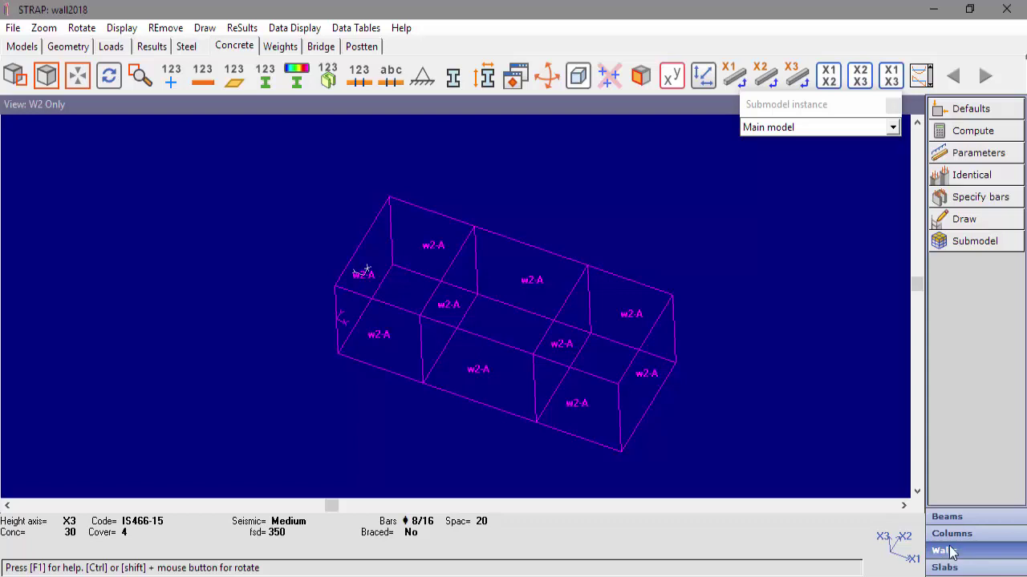
pyautogui.click(965, 111)
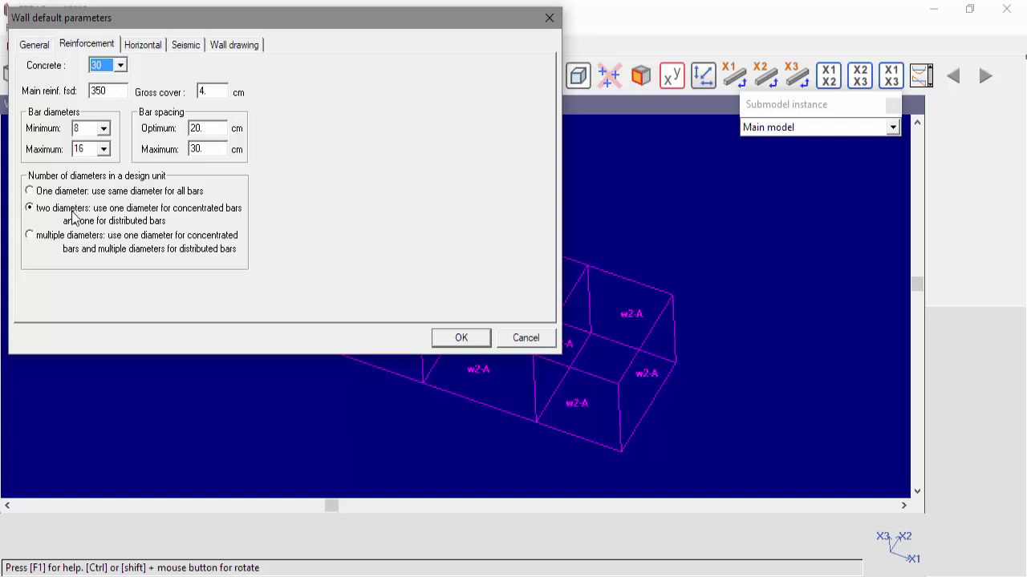
pyautogui.click(48, 193)
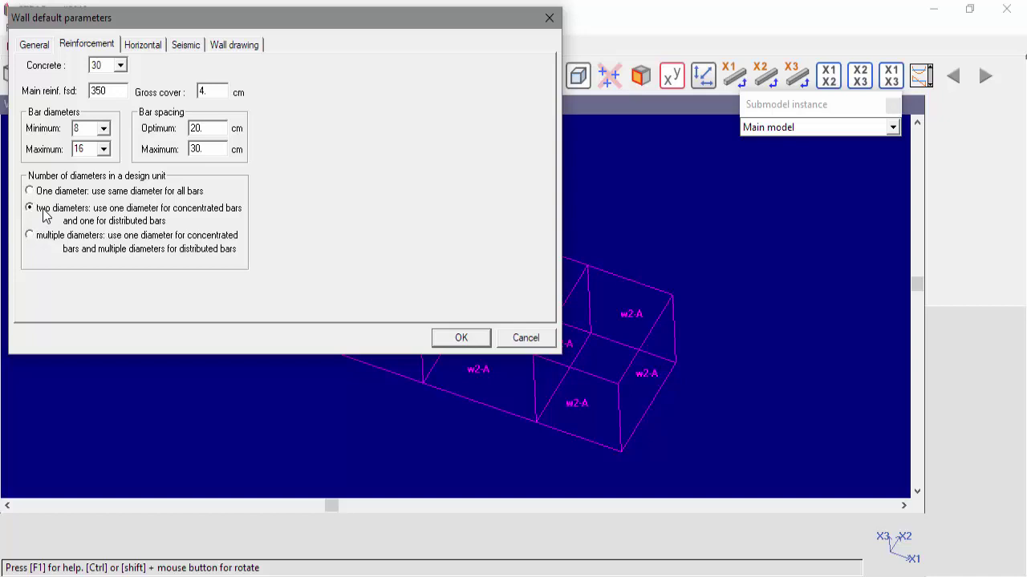
pyautogui.click(460, 338)
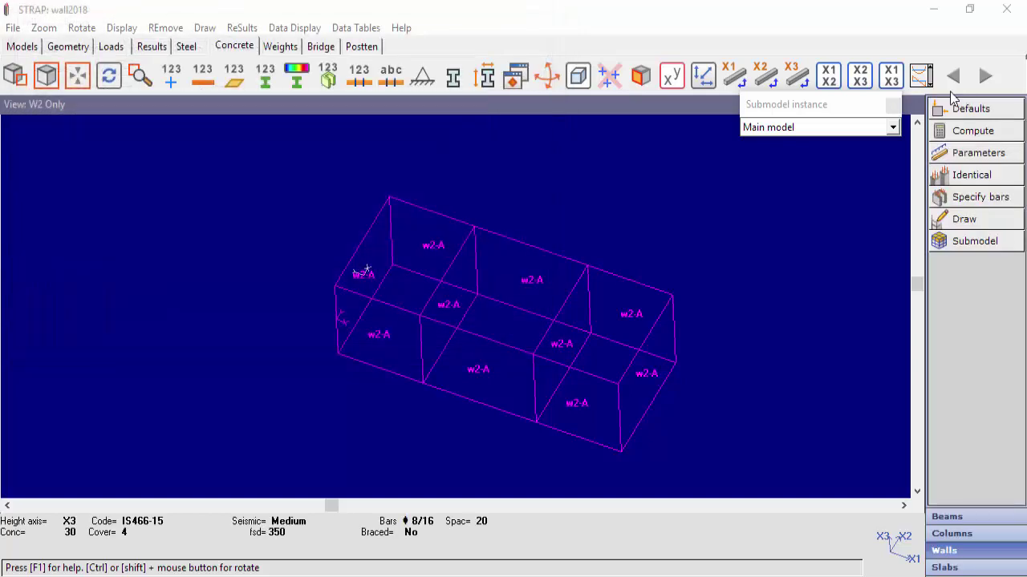
# Compute only the walls displayed on screen and move the wall result summary clear of the core.
pyautogui.click(988, 137)
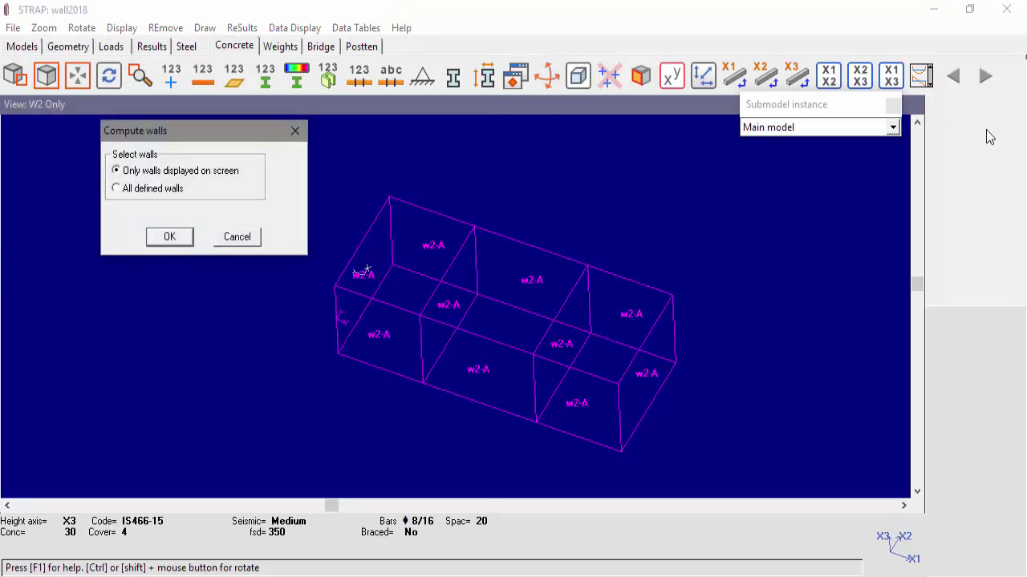
pyautogui.click(170, 239)
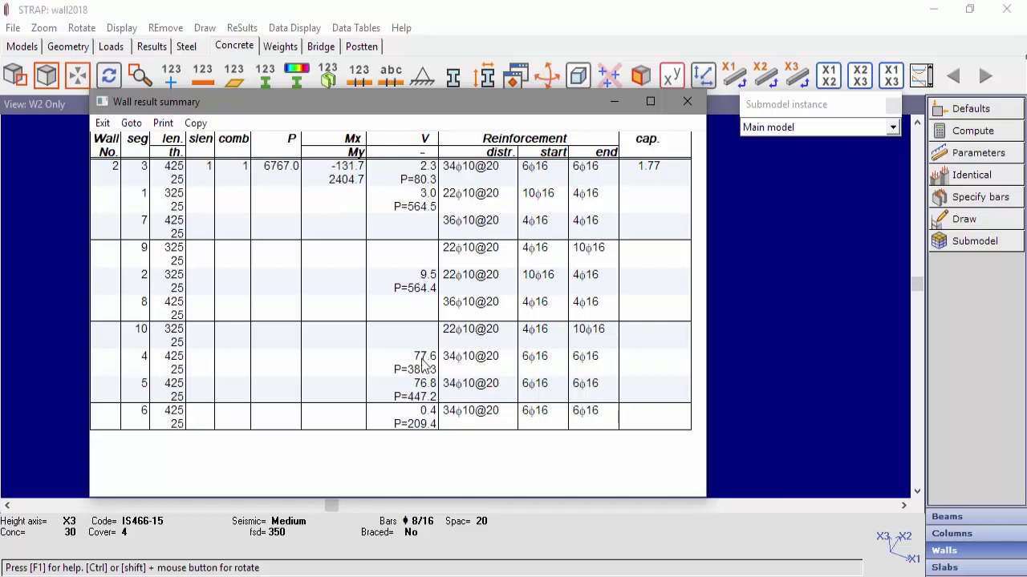
pyautogui.moveTo(539, 101); pyautogui.dragTo(556, 457)
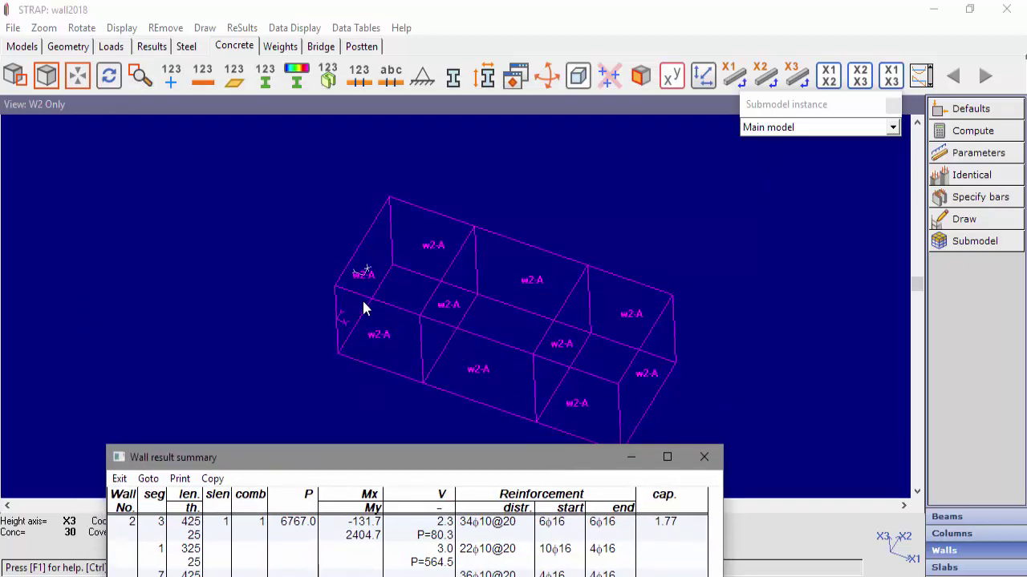
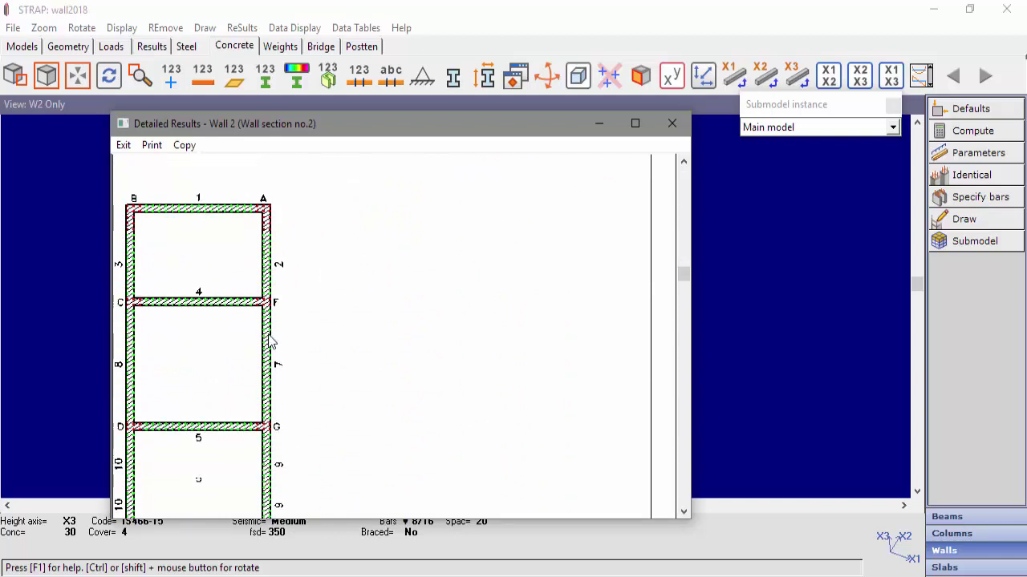
# Examine the section drawing and the distributed and concentrated reinforcement in the detailed results of wall 2.
pyautogui.scroll(-1, 225, 353)
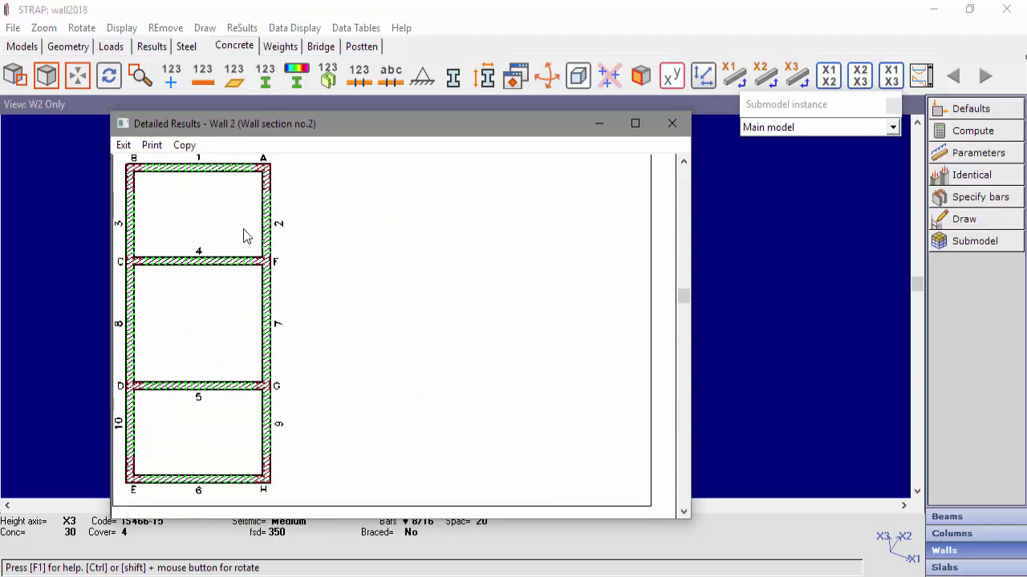
pyautogui.moveTo(174, 128); pyautogui.dragTo(673, 185)
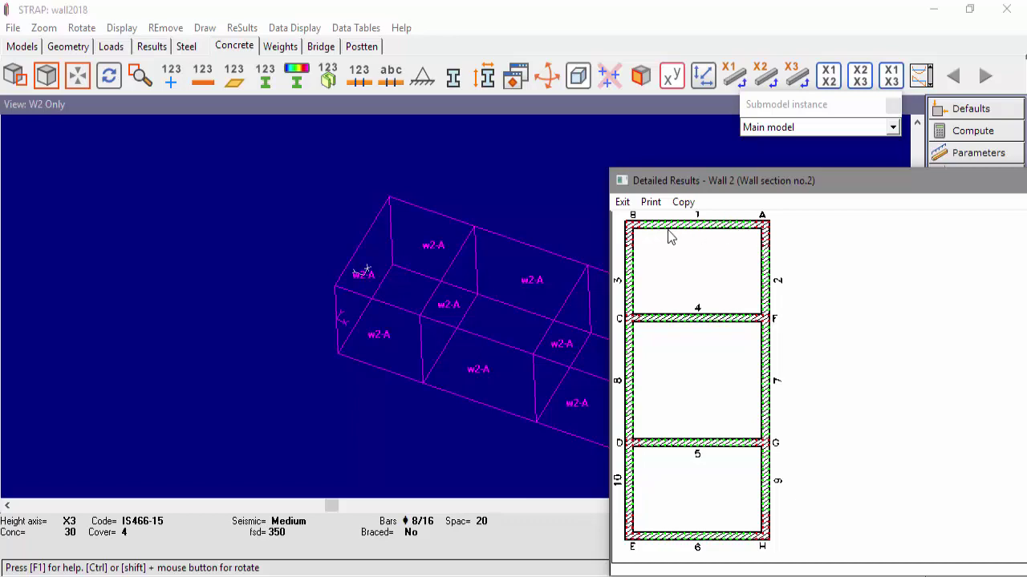
pyautogui.moveTo(717, 183); pyautogui.dragTo(279, 98)
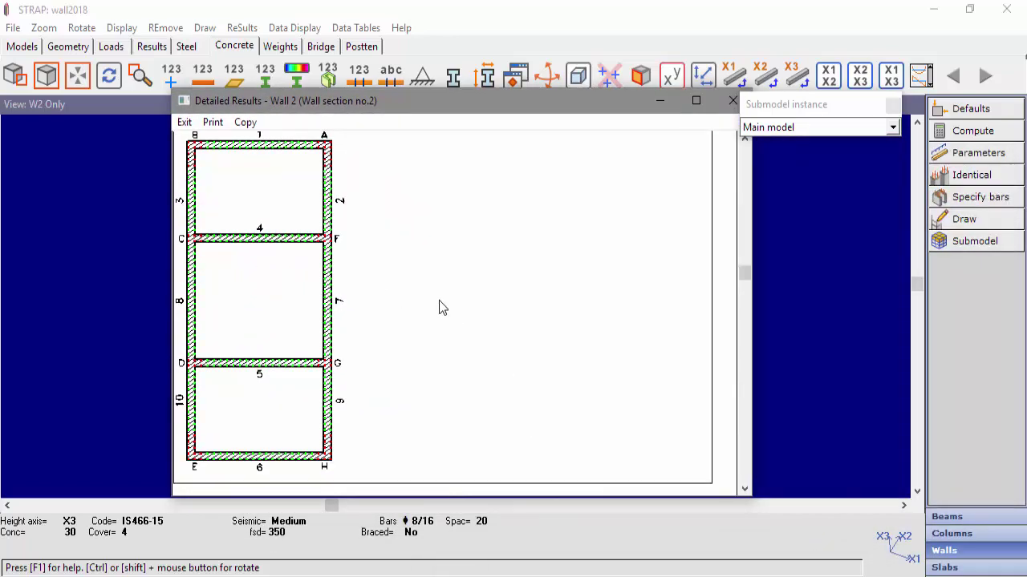
pyautogui.scroll(1, 438, 300)
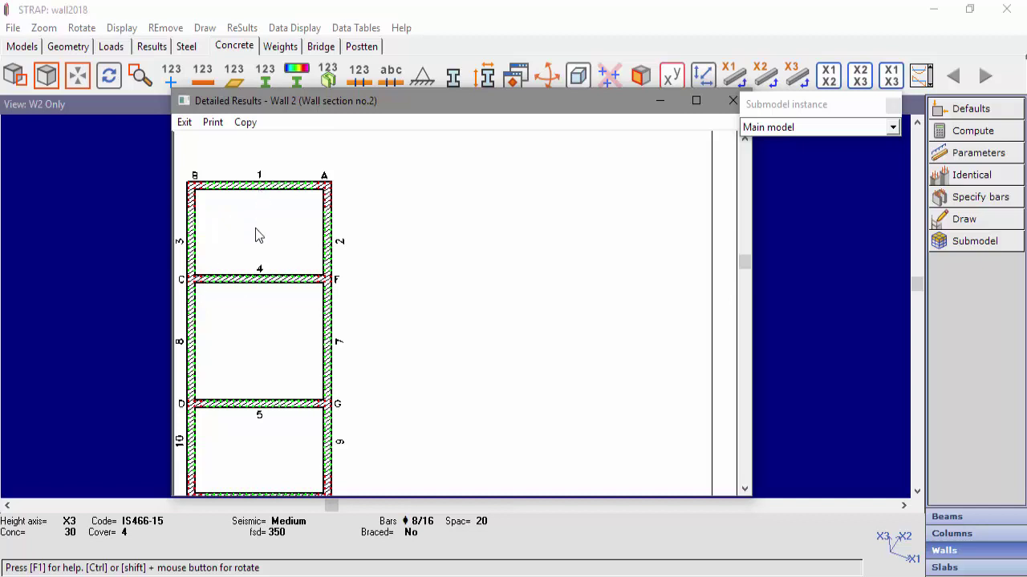
pyautogui.scroll(-5, 298, 268)
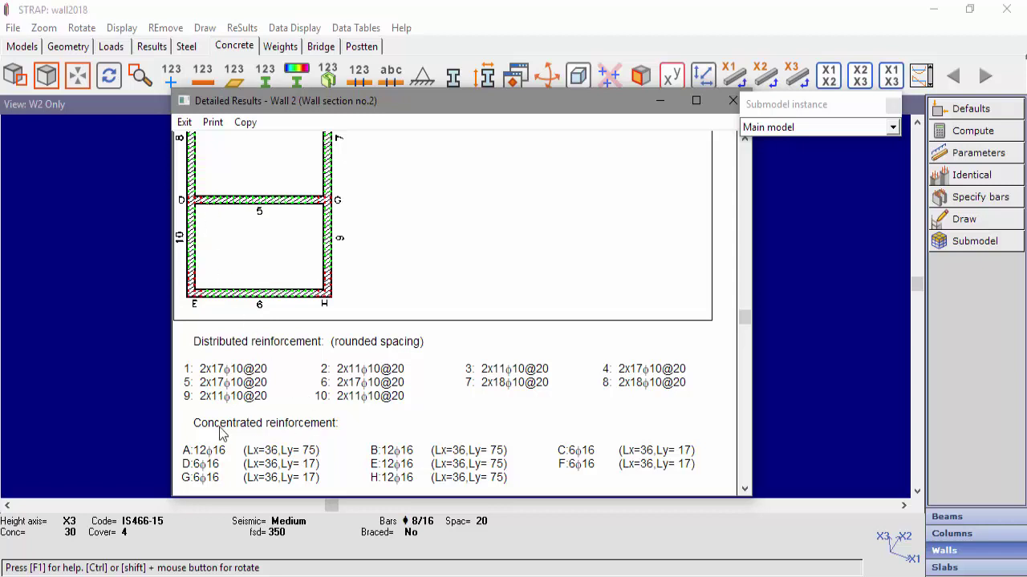
pyautogui.scroll(-1, 223, 434)
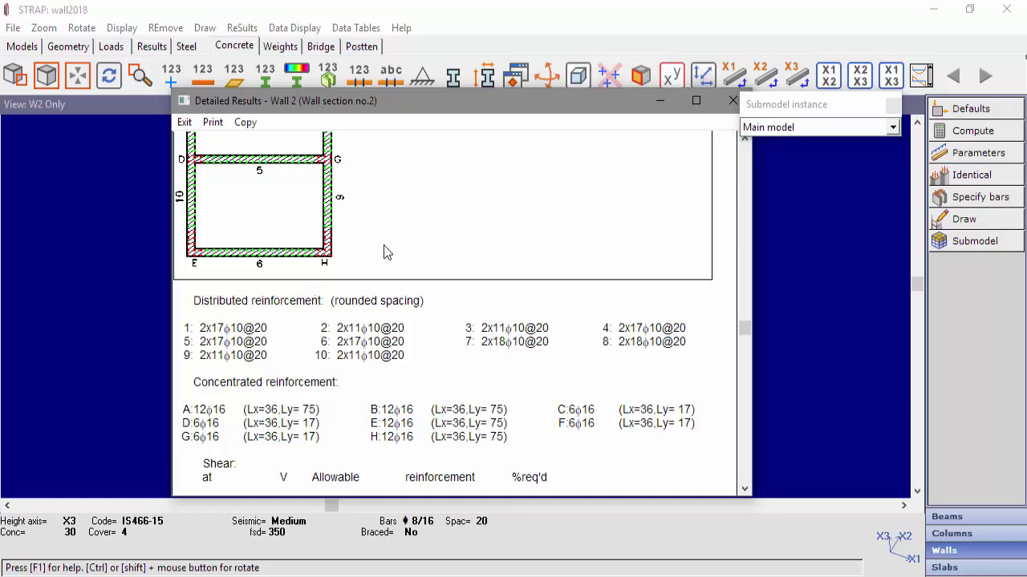
# Compare the shear reinforcement table with the section's segments, review the design loads and equilibrium check, and close the detailed results.
pyautogui.scroll(-5, 433, 361)
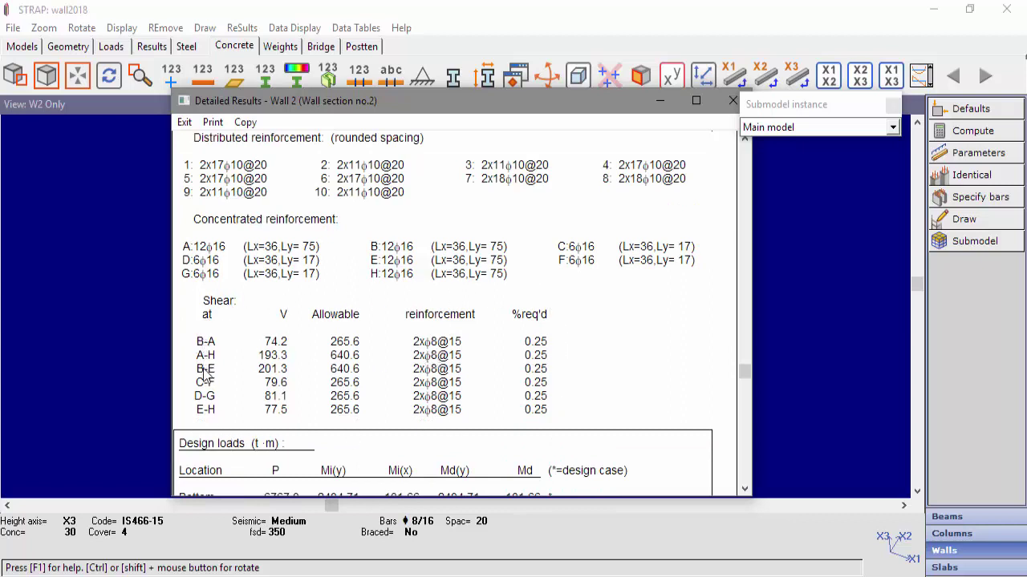
pyautogui.scroll(8, 213, 417)
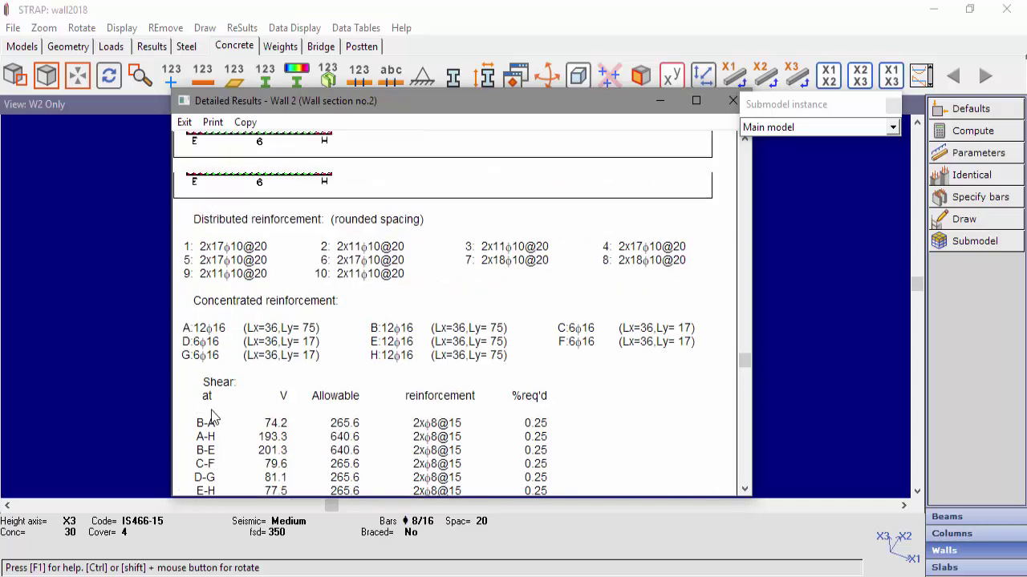
pyautogui.scroll(4, 236, 389)
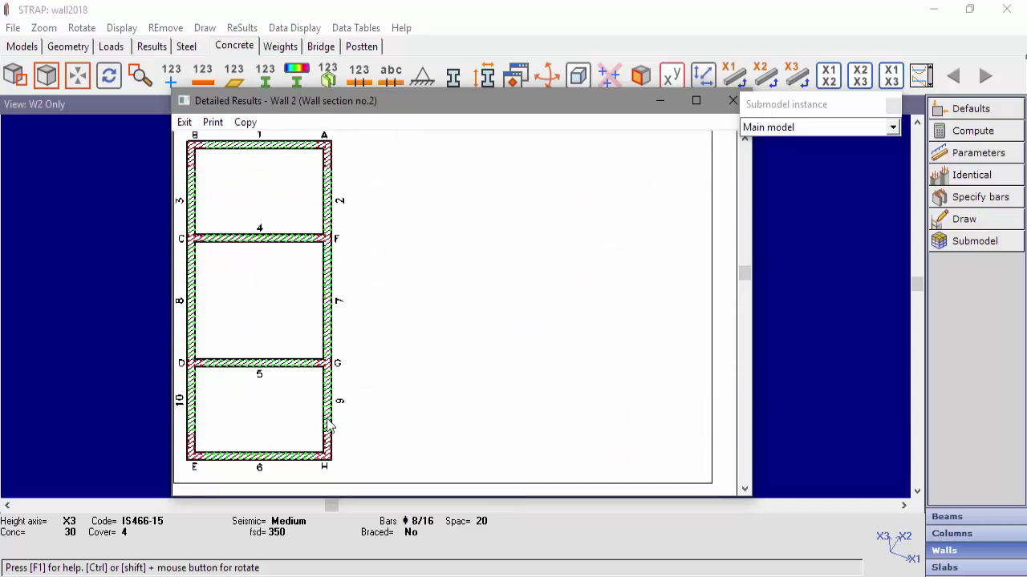
pyautogui.scroll(-12, 361, 408)
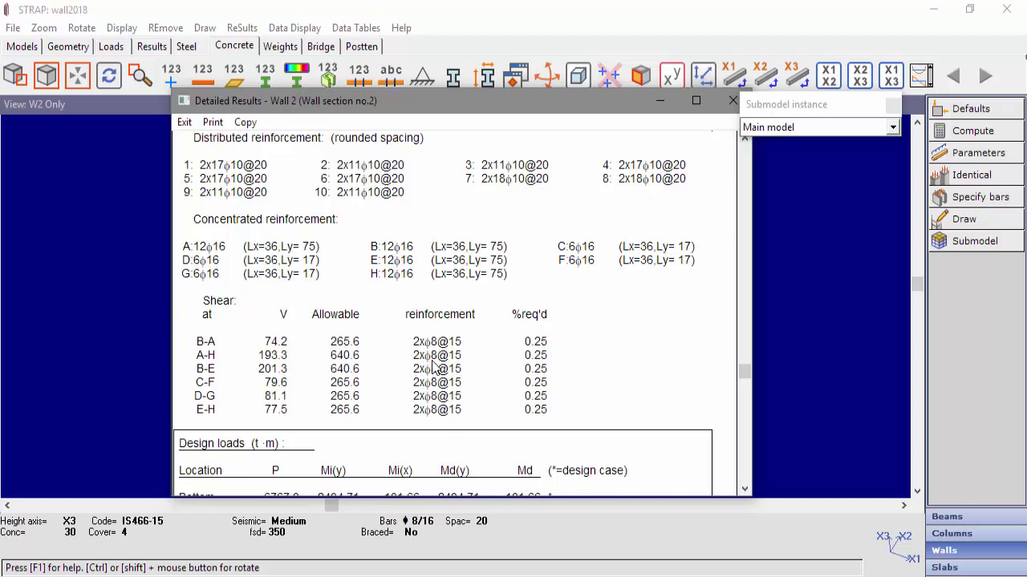
pyautogui.scroll(-10, 431, 366)
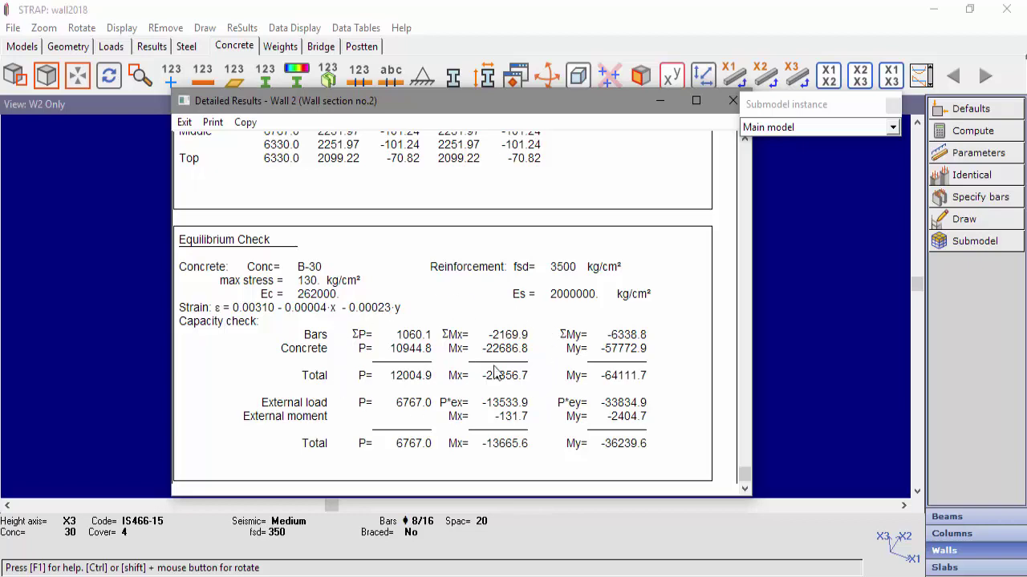
pyautogui.click(186, 123)
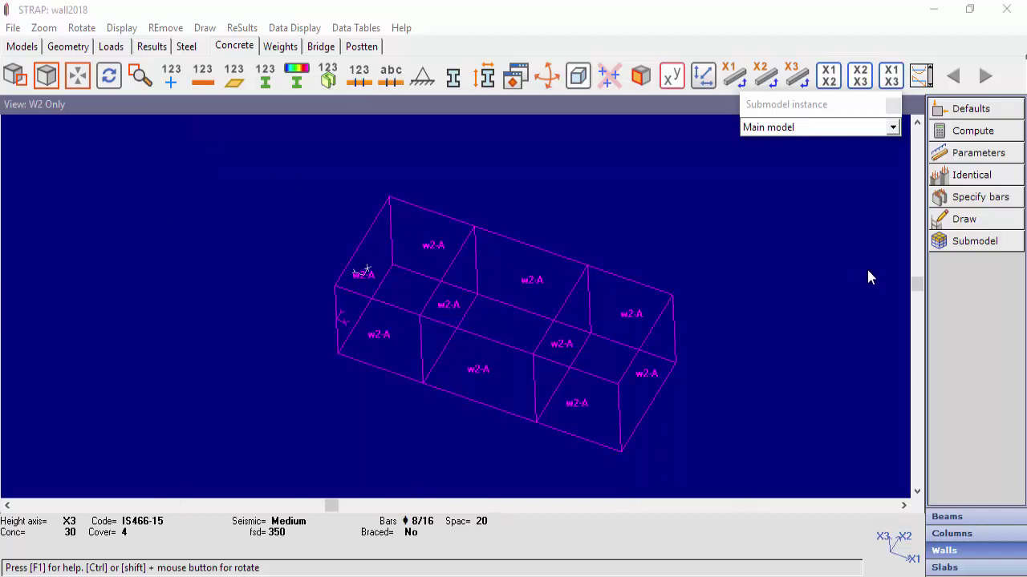
# Create a new A1 landscape drawing and open it for editing.
pyautogui.click(970, 224)
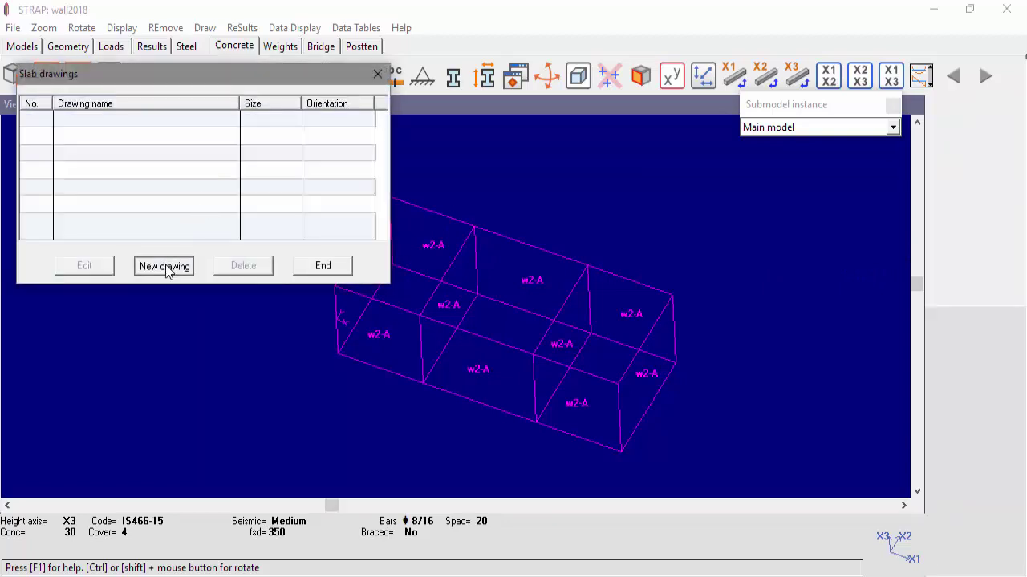
pyautogui.click(165, 266)
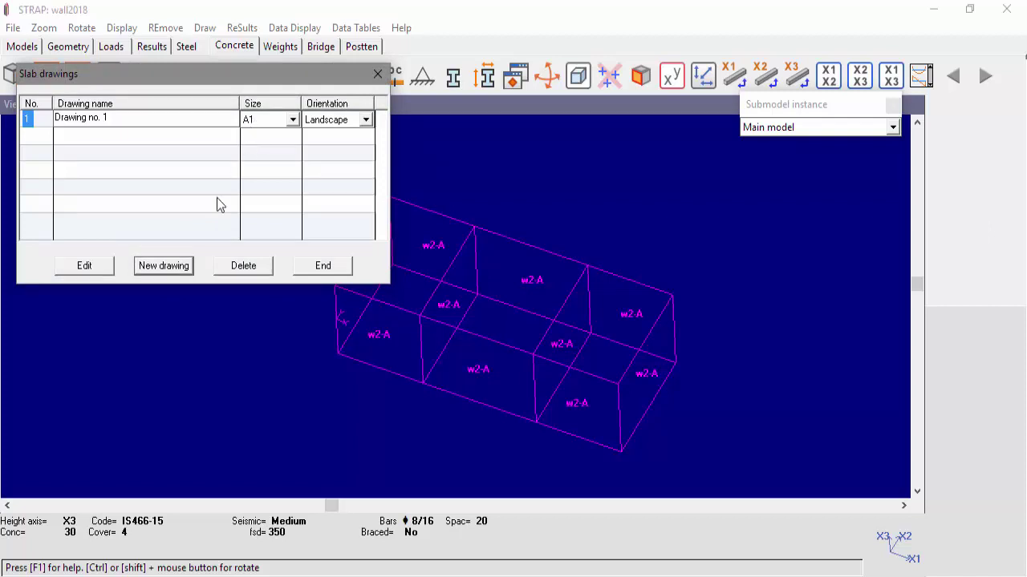
pyautogui.click(86, 267)
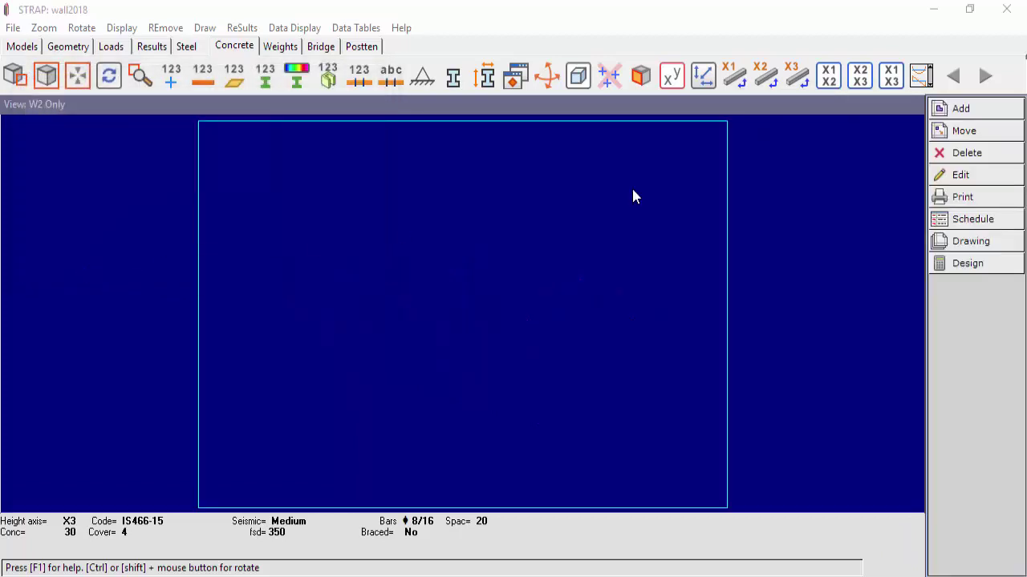
# Add the section with vertical reinforcement of wall 2 to the upper part of the drawing at scale 1:50 and angle 0.
pyautogui.click(980, 108)
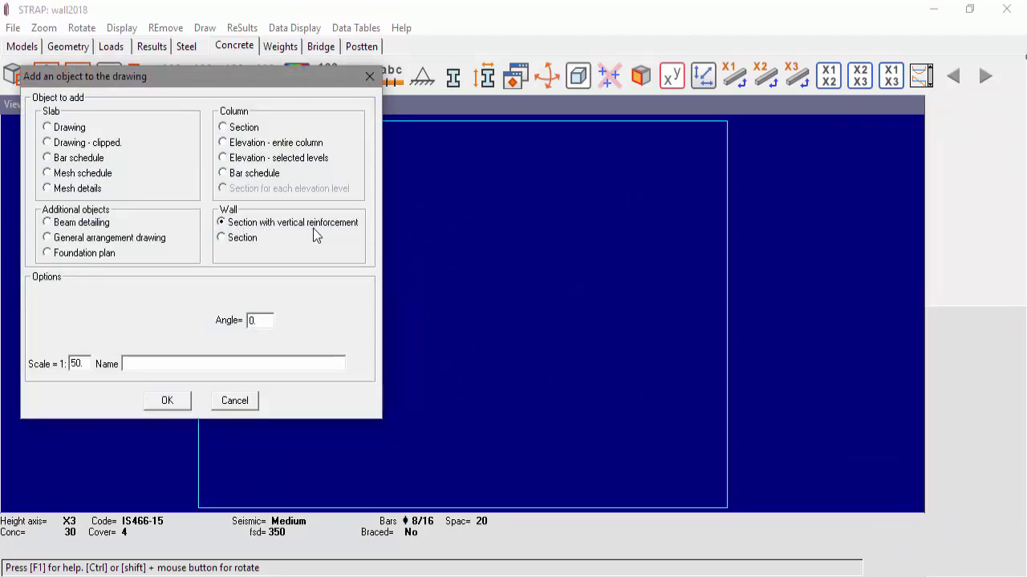
pyautogui.click(164, 401)
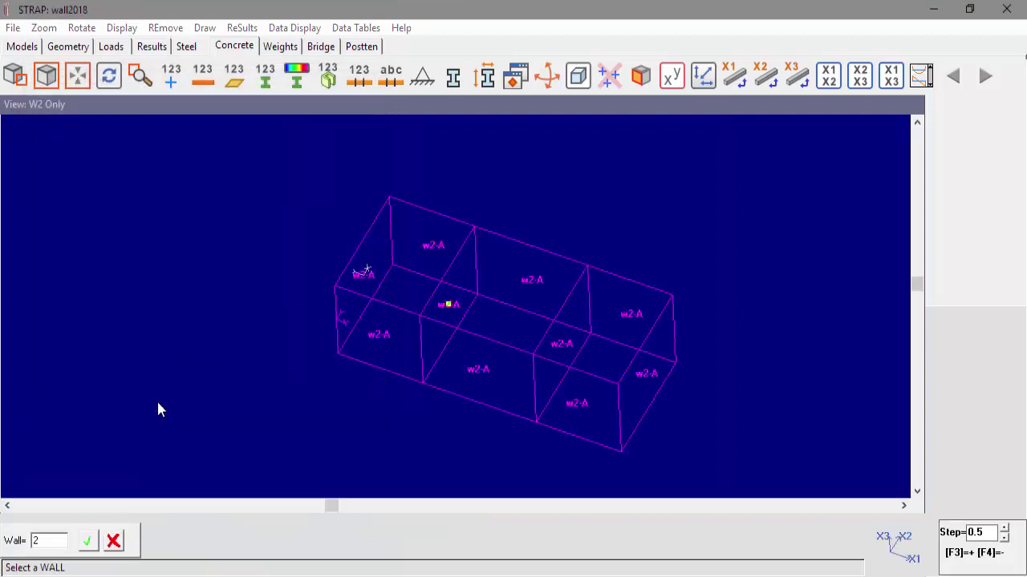
pyautogui.click(392, 340)
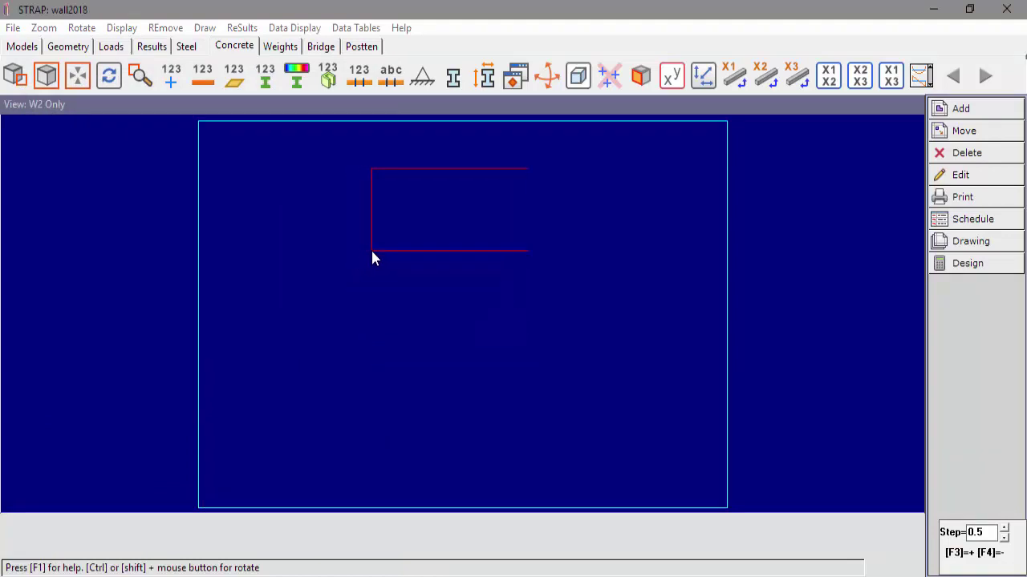
pyautogui.click(372, 258)
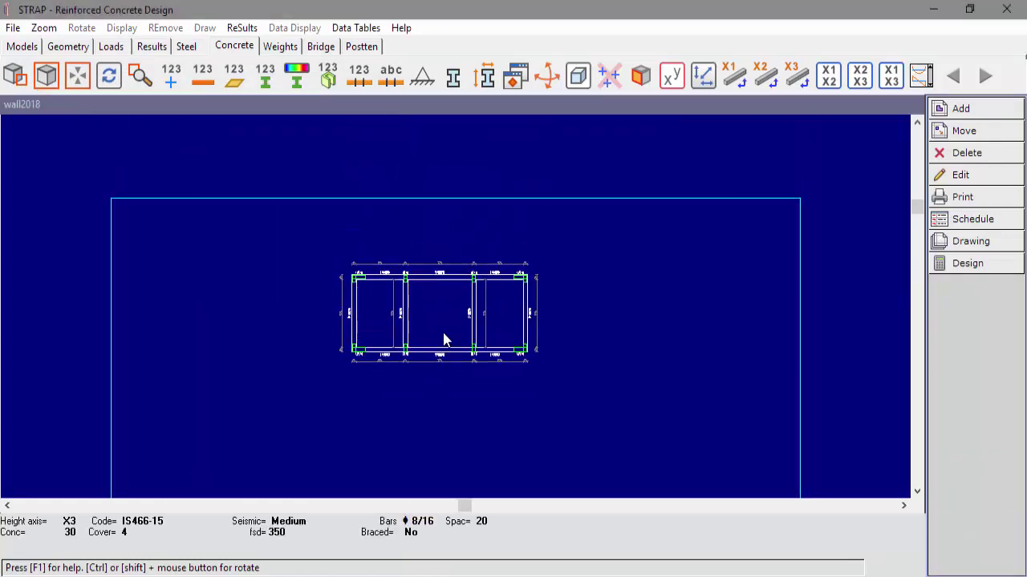
# Examine the dimensions and bar labels of the wall section on the drawing, and return to the design module.
pyautogui.scroll(2, 442, 340)
pyautogui.scroll(1, 433, 344)
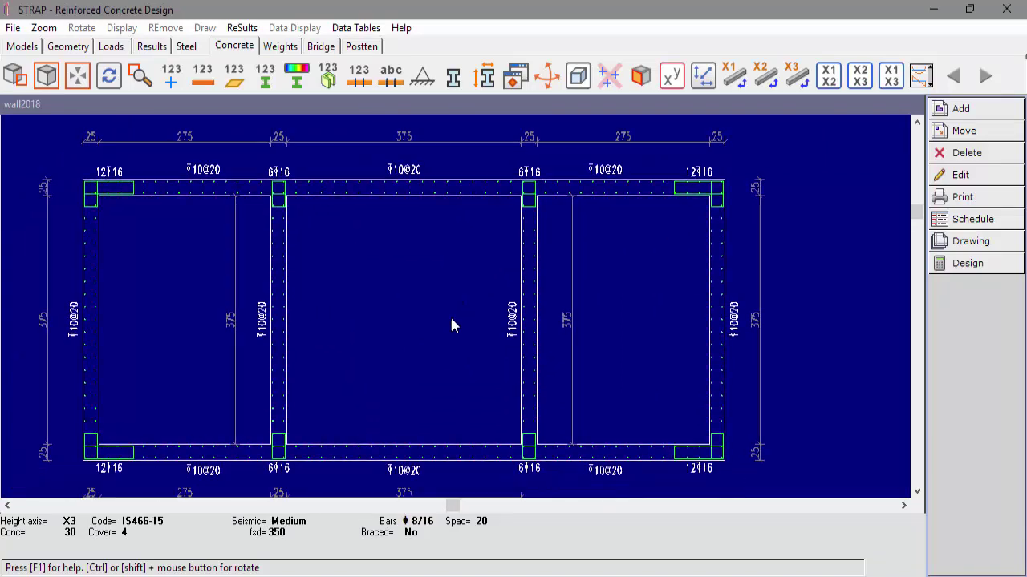
pyautogui.moveTo(451, 325)
pyautogui.mouseDown(button='middle')
pyautogui.moveTo(516, 295)
pyautogui.moveTo(491, 299)
pyautogui.mouseUp(button='middle')
pyautogui.moveTo(408, 303); pyautogui.dragTo(387, 316, button='middle')
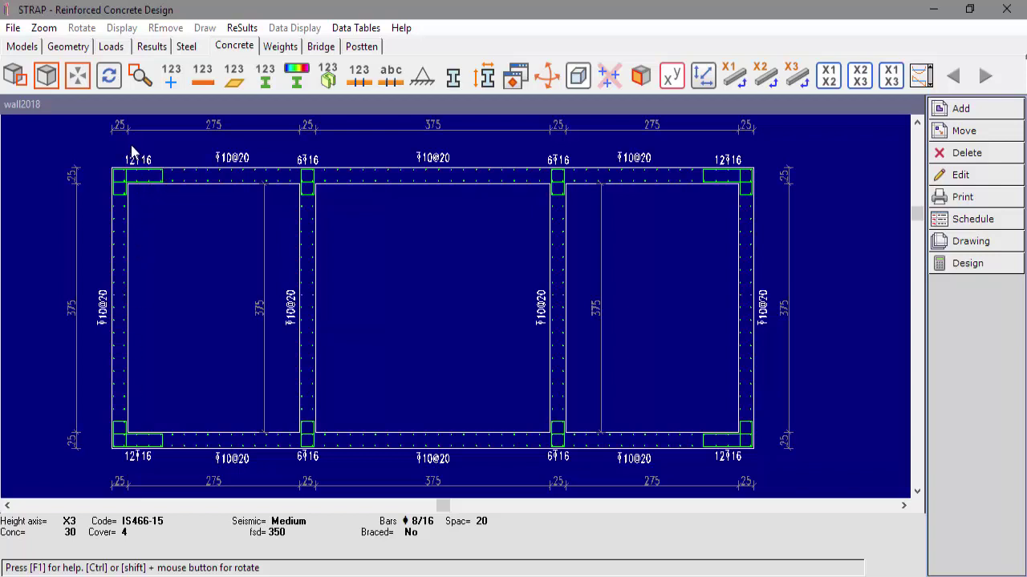
pyautogui.scroll(2, 203, 210)
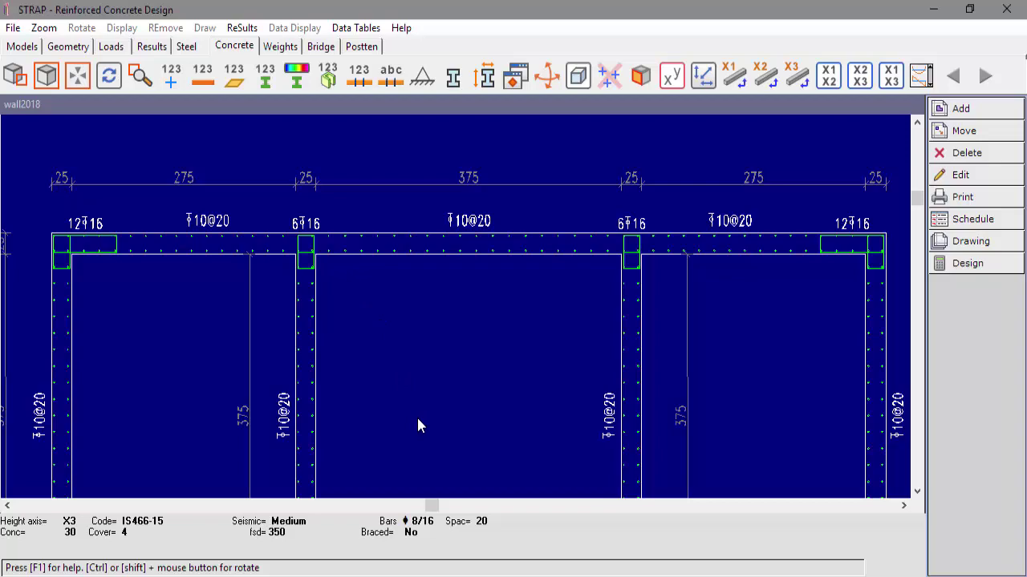
pyautogui.scroll(-3, 418, 420)
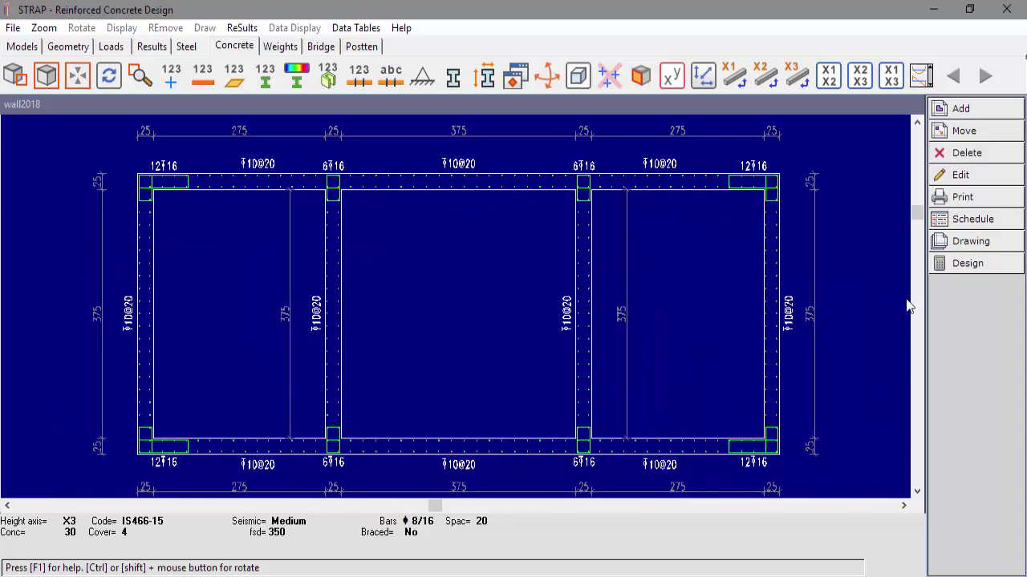
pyautogui.click(1007, 265)
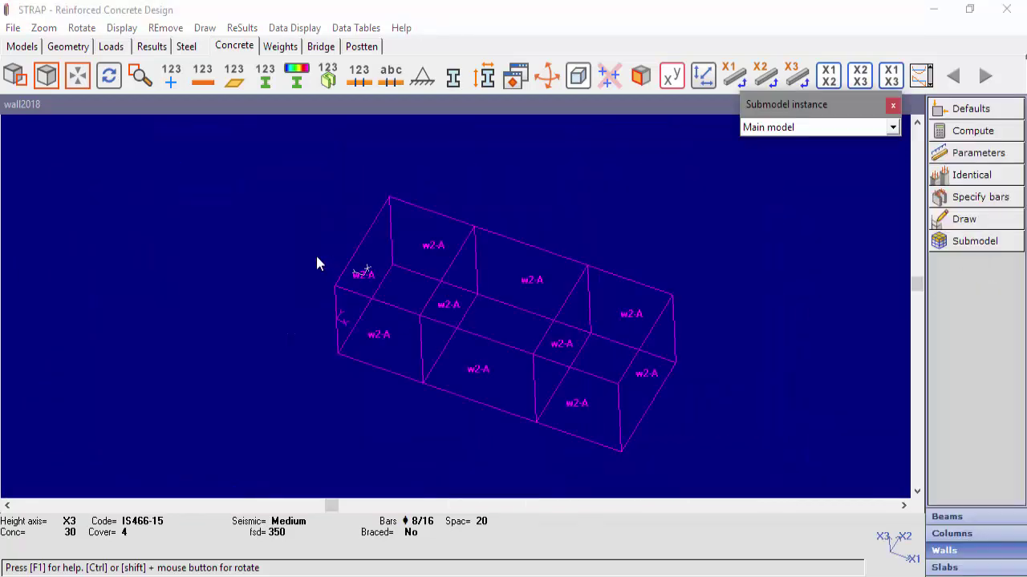
# Restore all removed elements to the display and bring the wall with the door opening into view.
pyautogui.click(166, 28)
pyautogui.click(188, 103)
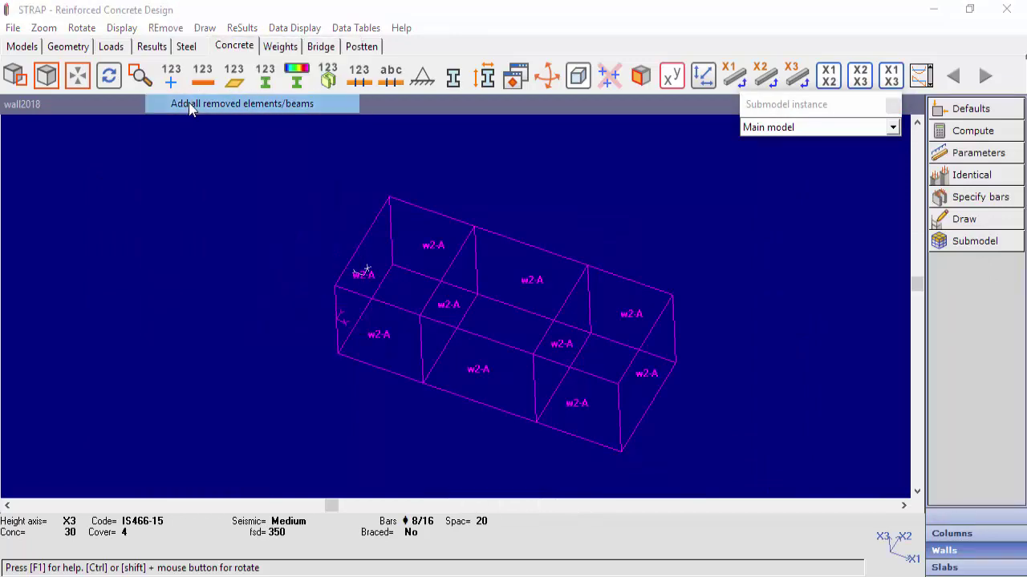
pyautogui.scroll(-3, 286, 220)
pyautogui.keyDown('ctrl'); pyautogui.moveTo(286, 220); pyautogui.dragTo(464, 348); pyautogui.keyUp('ctrl')
pyautogui.scroll(2, 473, 356)
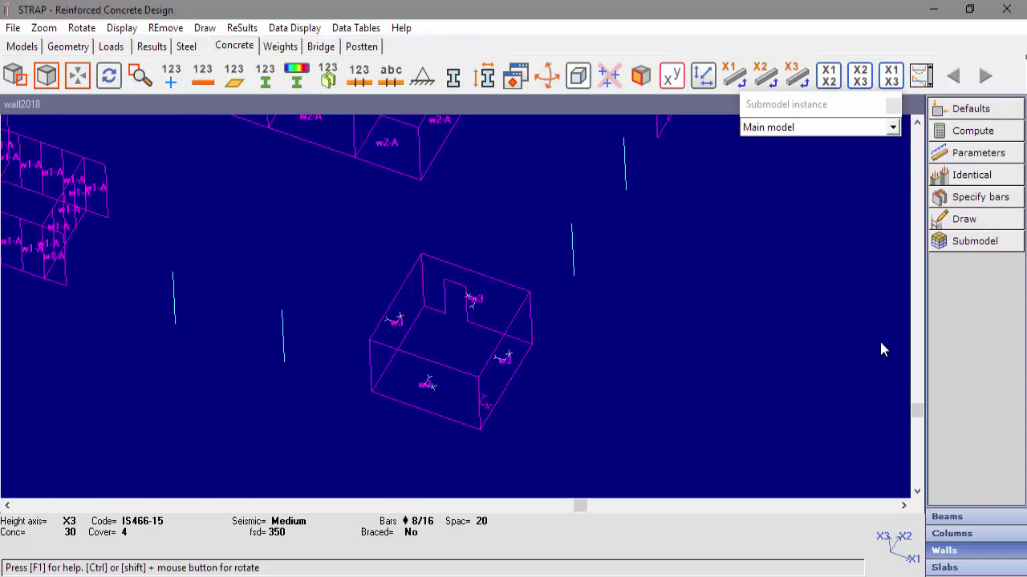
# Compute only the walls displayed on screen and close the wall result summary.
pyautogui.click(972, 131)
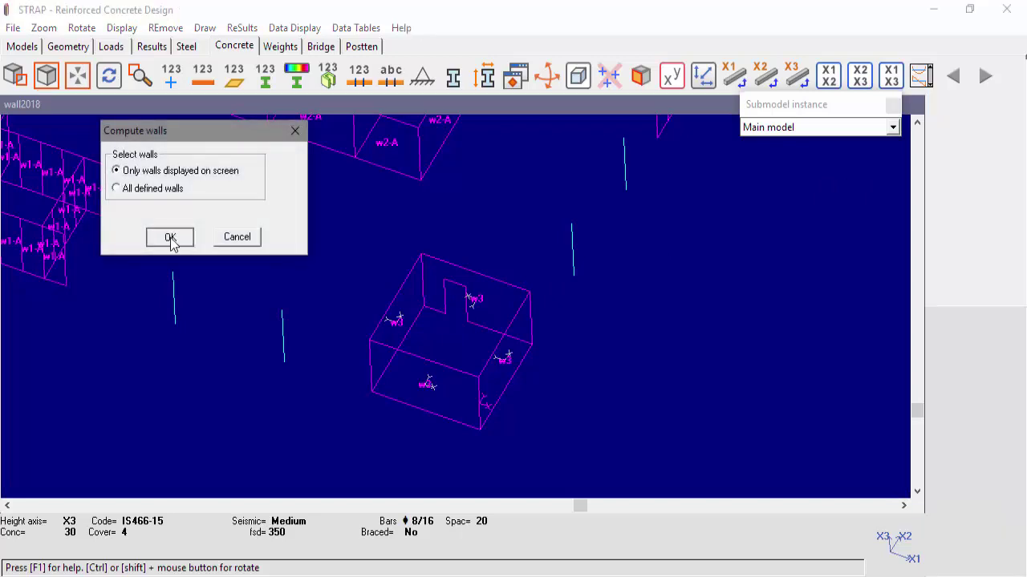
pyautogui.click(170, 238)
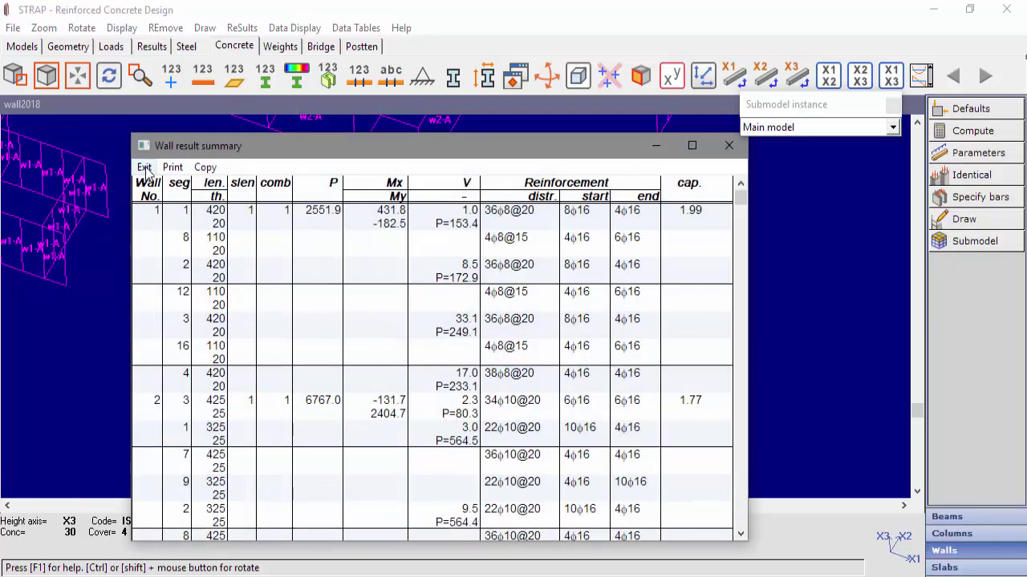
pyautogui.click(144, 168)
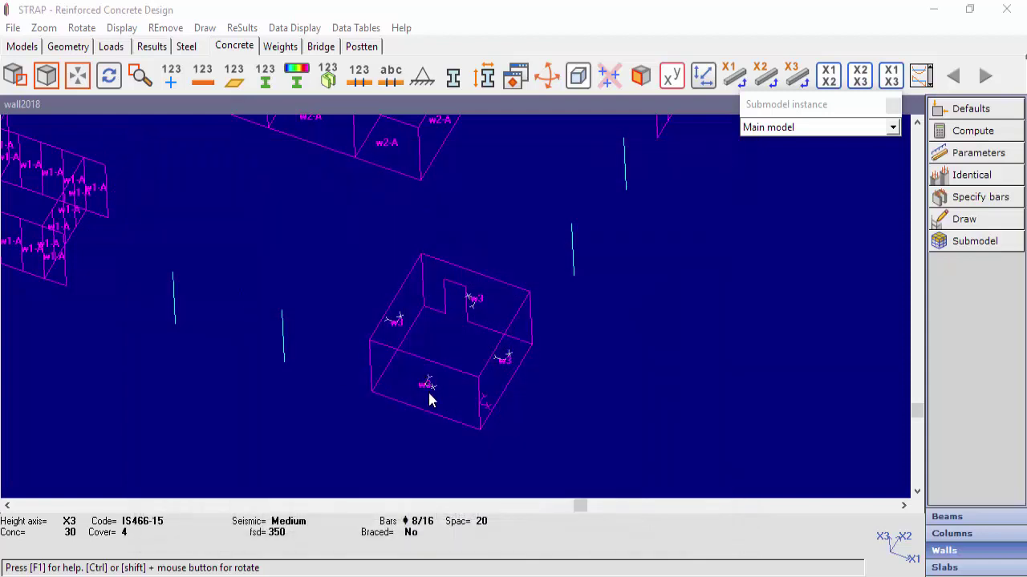
# Hide the wall labels in the model and compare the axis symbols on the different wall groups.
pyautogui.click(328, 76)
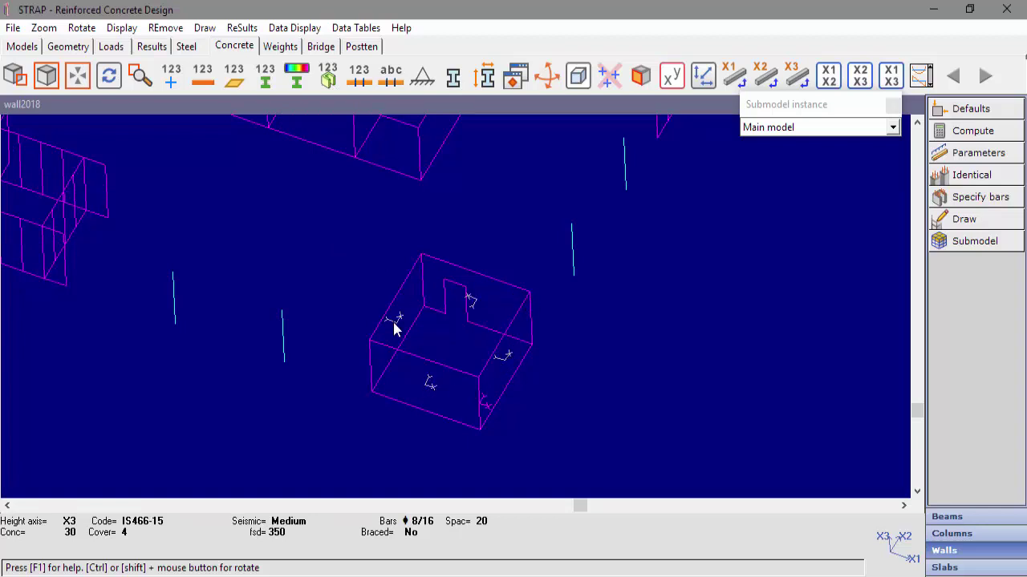
pyautogui.moveTo(305, 229); pyautogui.dragTo(454, 464, button='middle')
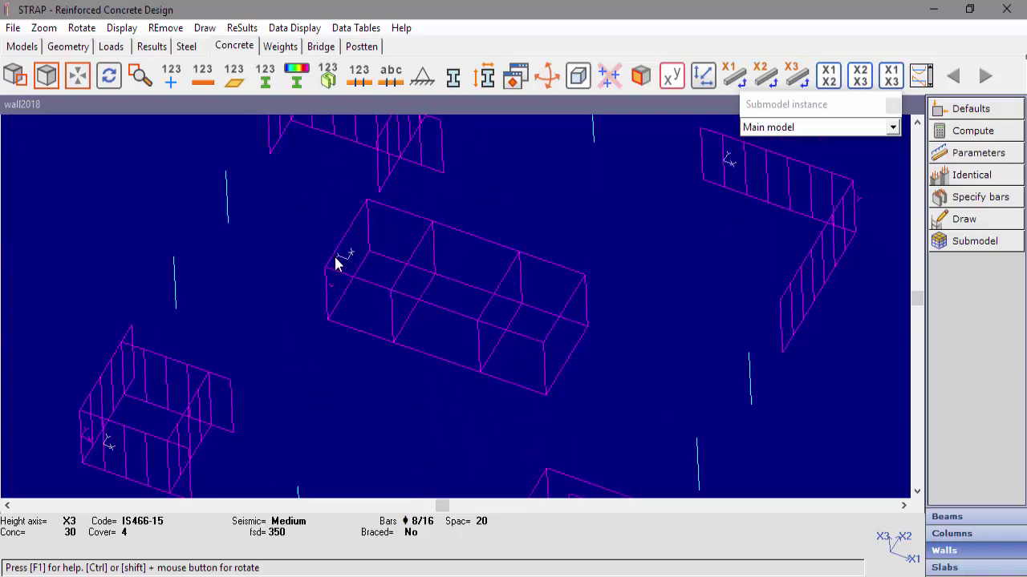
pyautogui.scroll(-2, 362, 260)
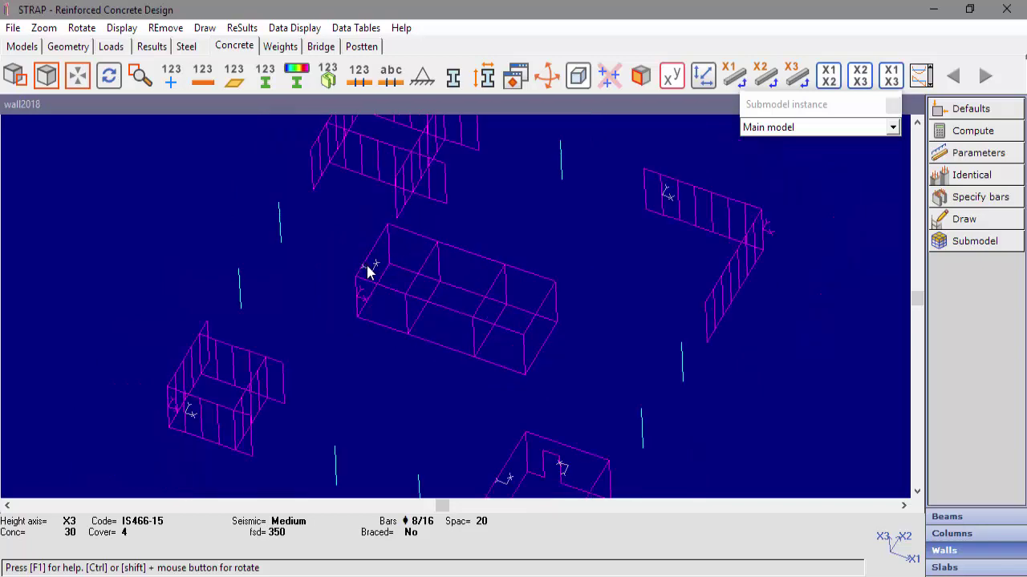
pyautogui.moveTo(479, 399); pyautogui.dragTo(385, 259, button='middle')
pyautogui.scroll(3, 452, 354)
pyautogui.scroll(1, 451, 354)
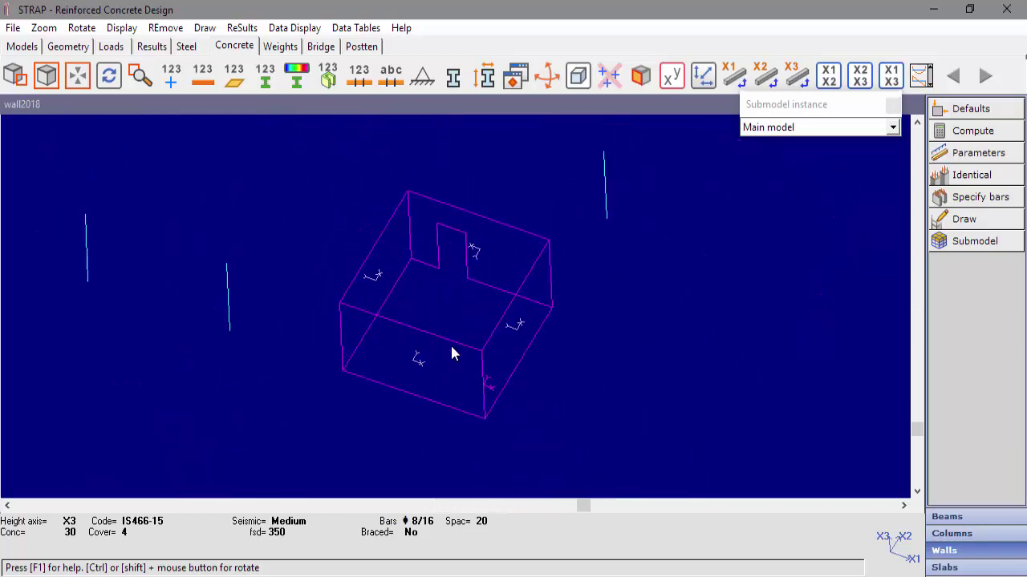
# Review wall 3's detailed results, including section geometry, design loads, segment reinforcement and equilibrium check, and close them.
pyautogui.rightClick(419, 363)
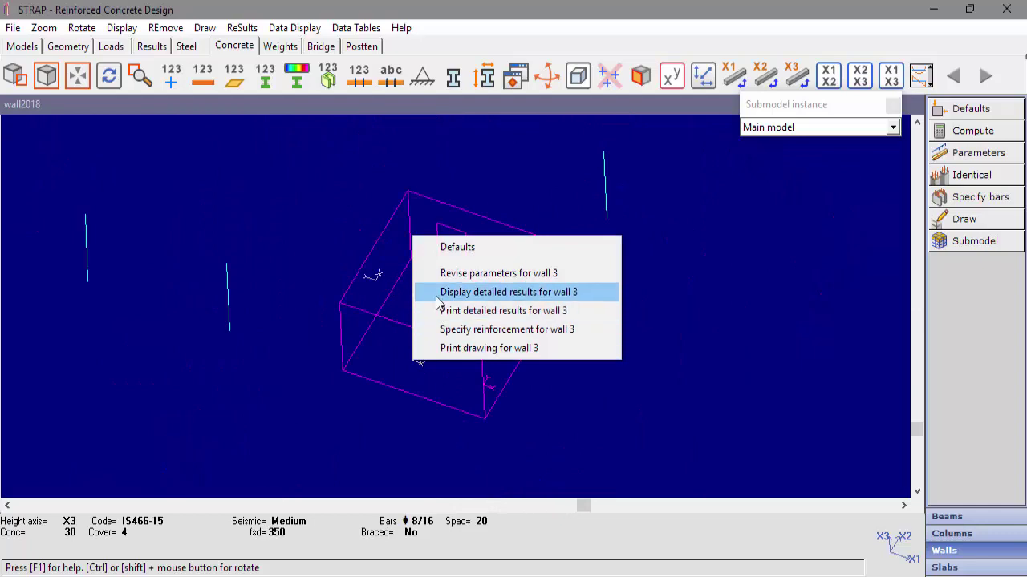
pyautogui.click(442, 292)
pyautogui.click(139, 240)
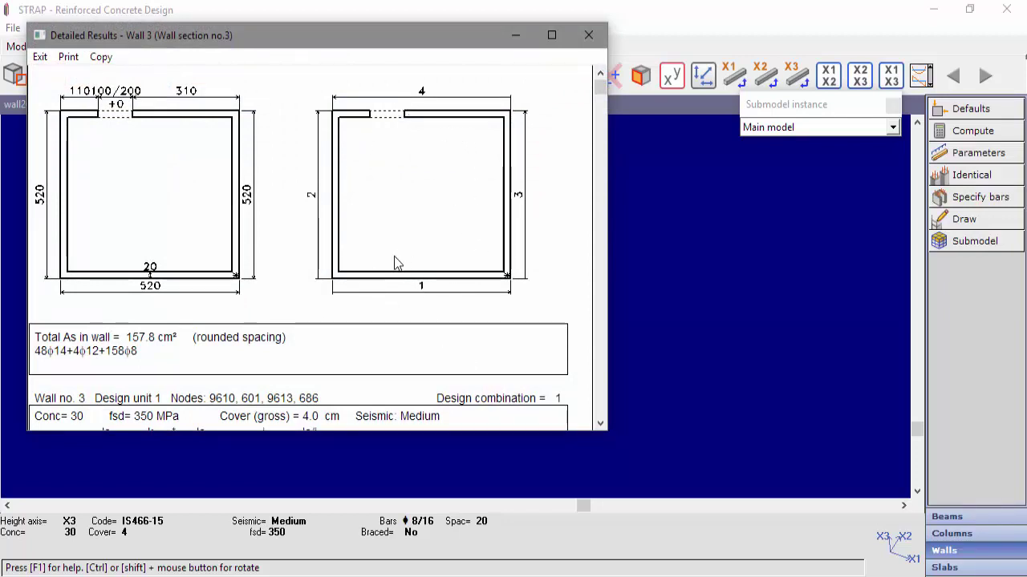
pyautogui.scroll(-4, 394, 263)
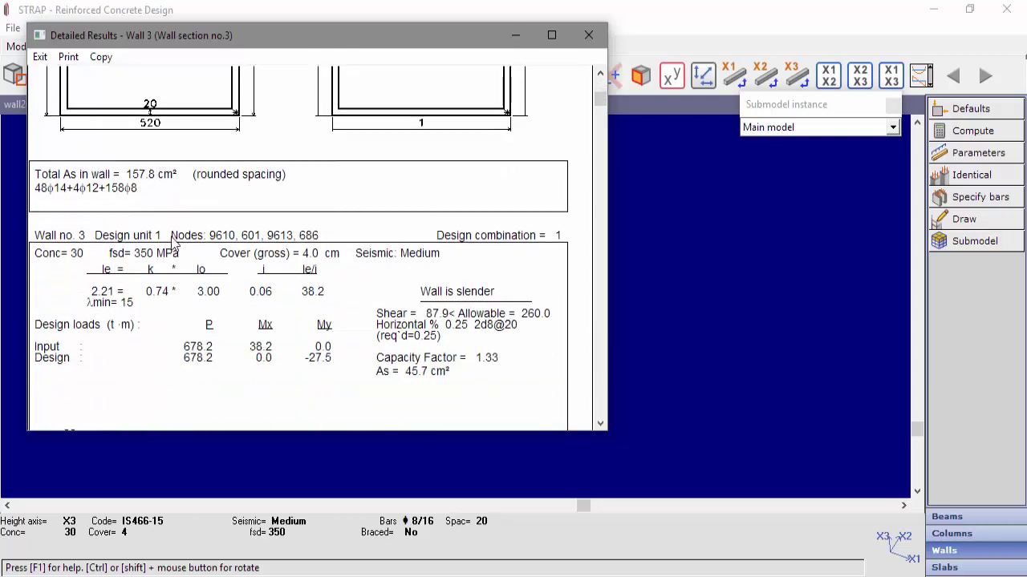
pyautogui.scroll(-4, 158, 242)
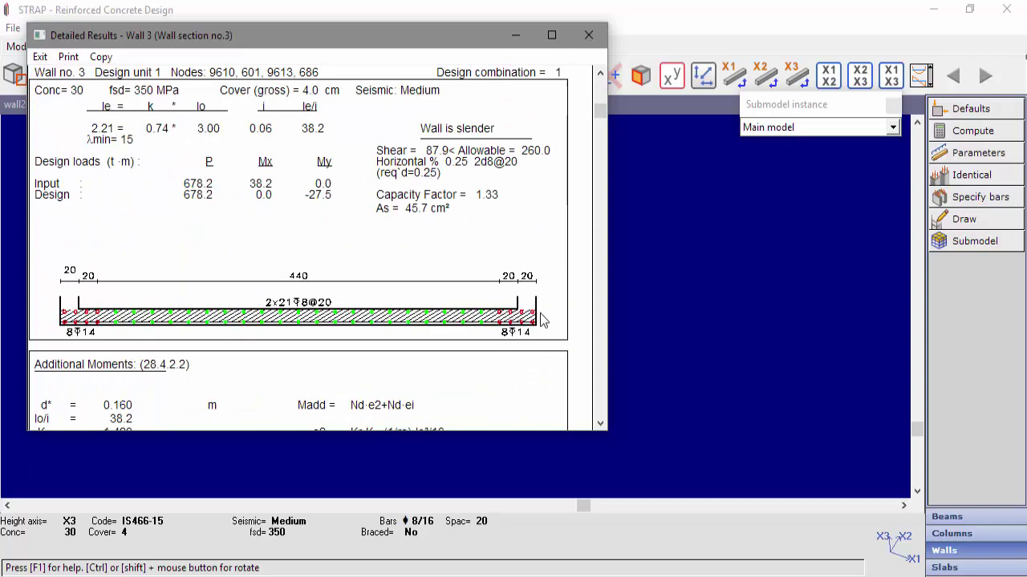
pyautogui.scroll(-14, 465, 325)
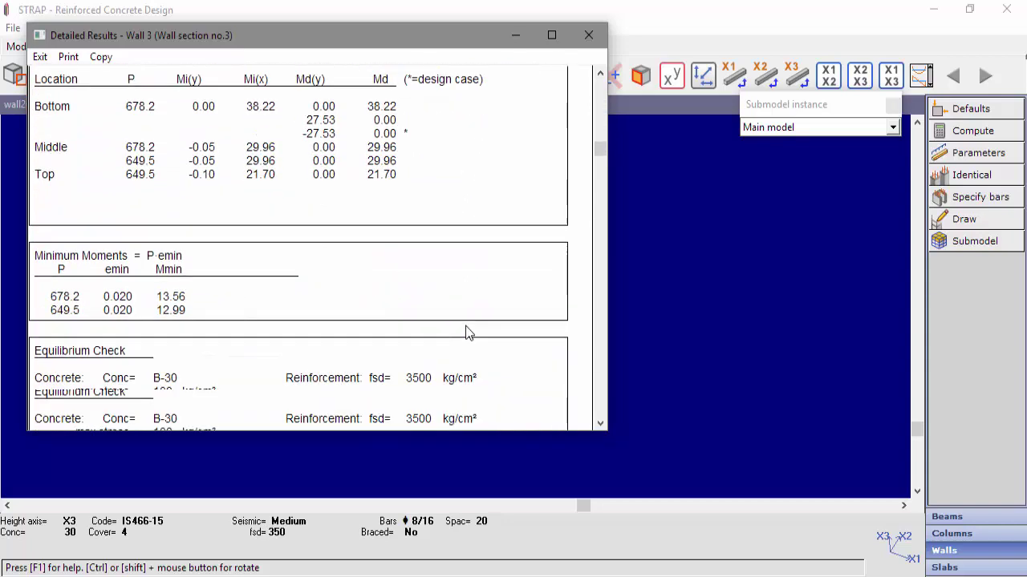
pyautogui.scroll(-15, 465, 326)
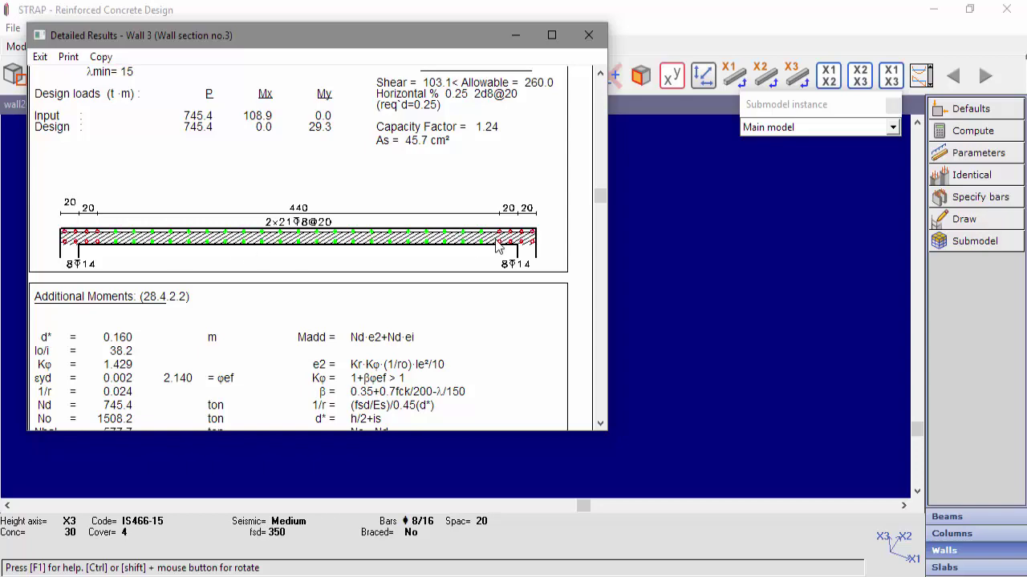
pyautogui.click(589, 34)
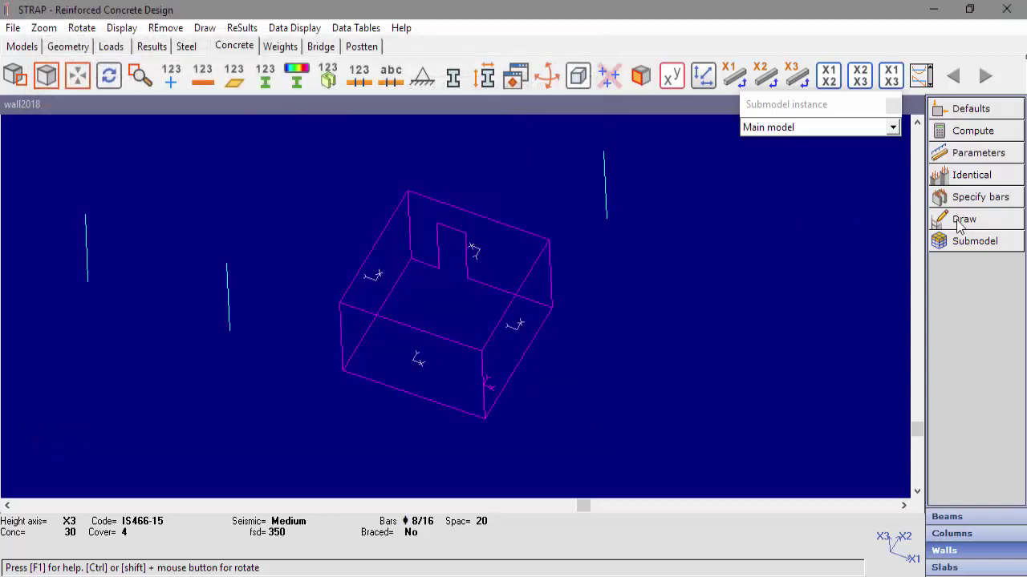
# Add the section with vertical reinforcement of wall 3 to the existing drawing, below the first section, at scale 1:50 and angle 0.
pyautogui.click(960, 227)
pyautogui.click(82, 267)
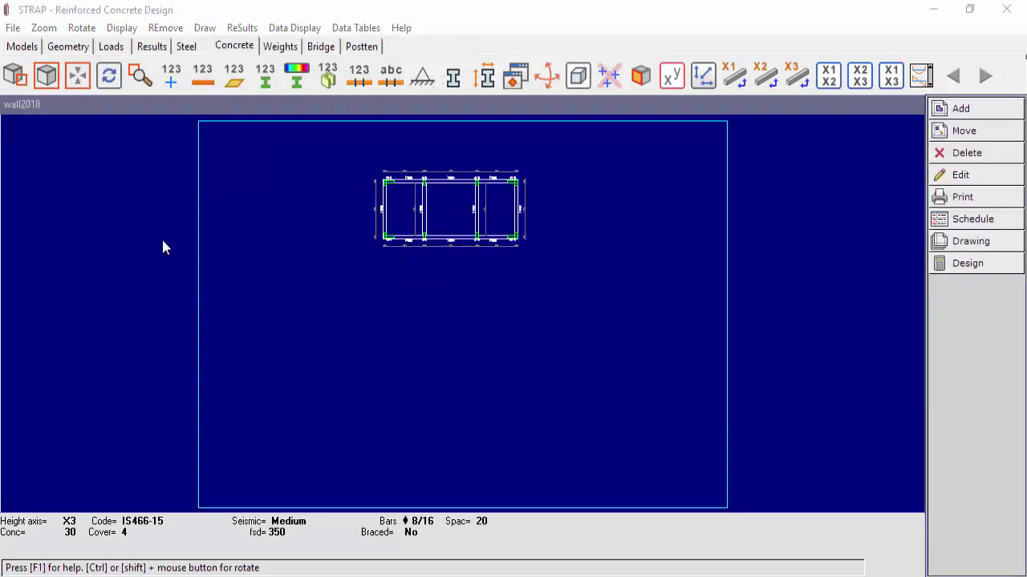
pyautogui.click(967, 111)
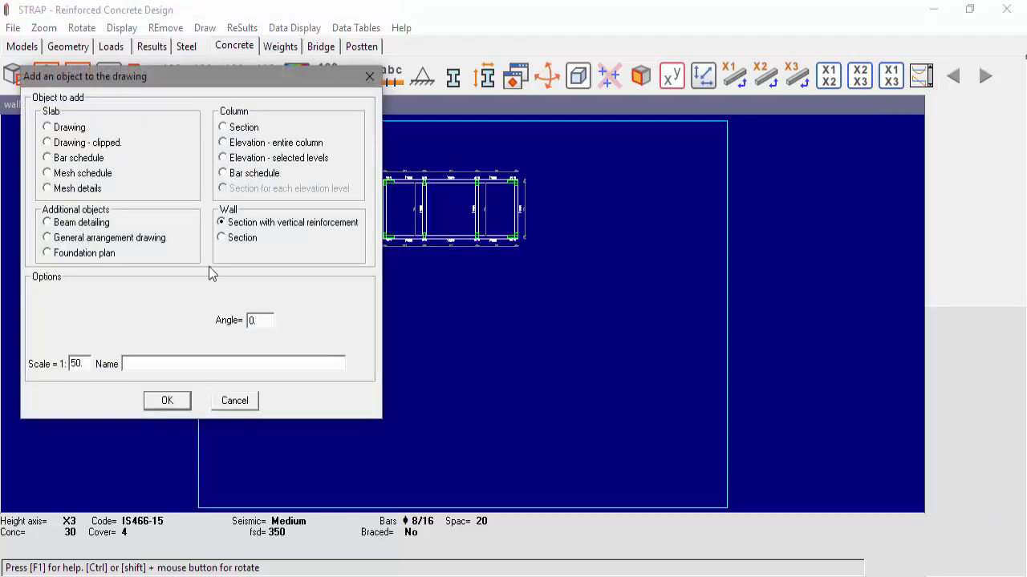
pyautogui.click(176, 404)
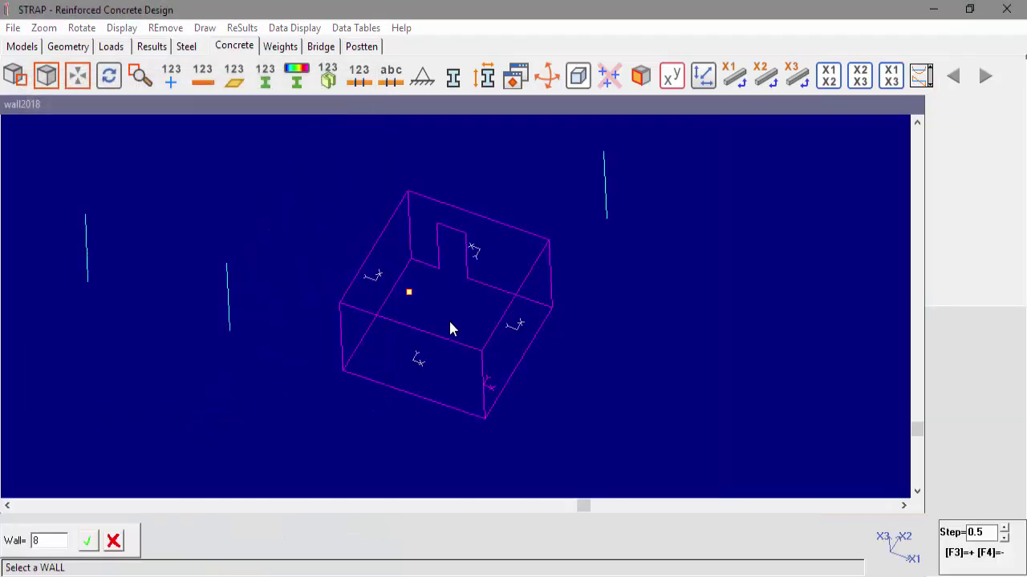
pyautogui.click(414, 368)
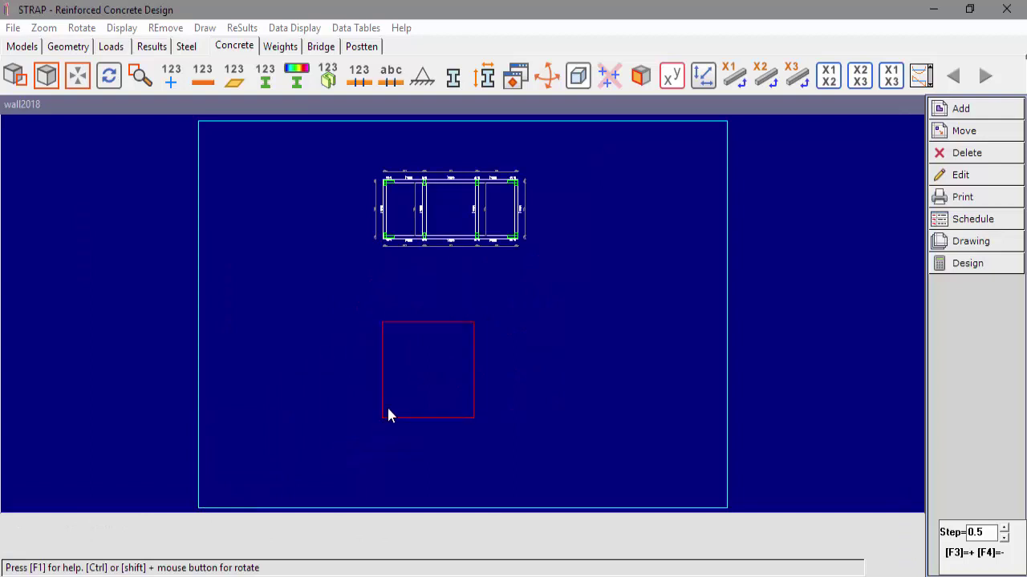
pyautogui.click(407, 399)
# Examine the dimensions and bar labels of the wall 3 section, especially around the opening, and return to the design module.
pyautogui.scroll(5, 498, 393)
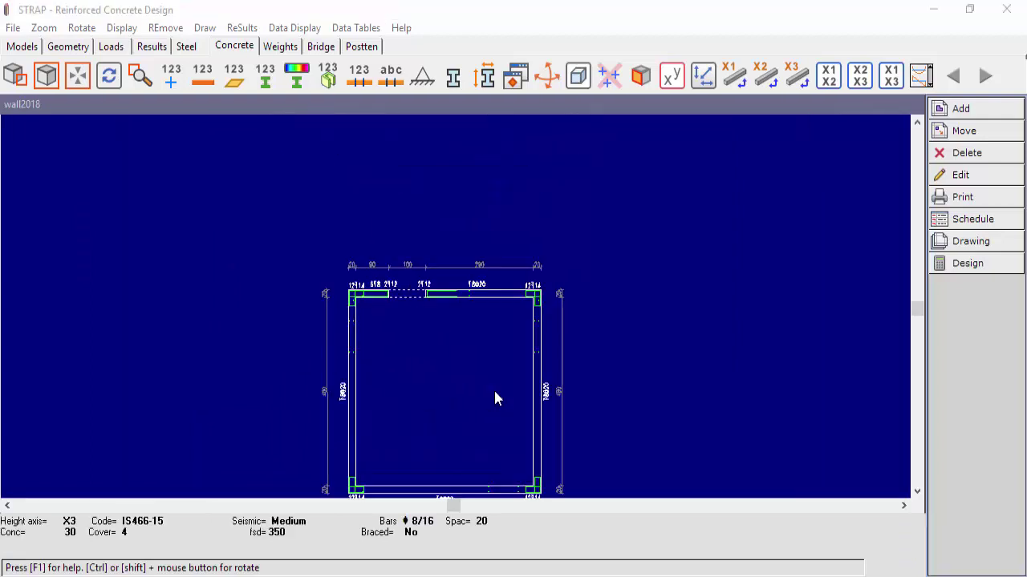
pyautogui.scroll(-1, 484, 326)
pyautogui.scroll(2, 474, 367)
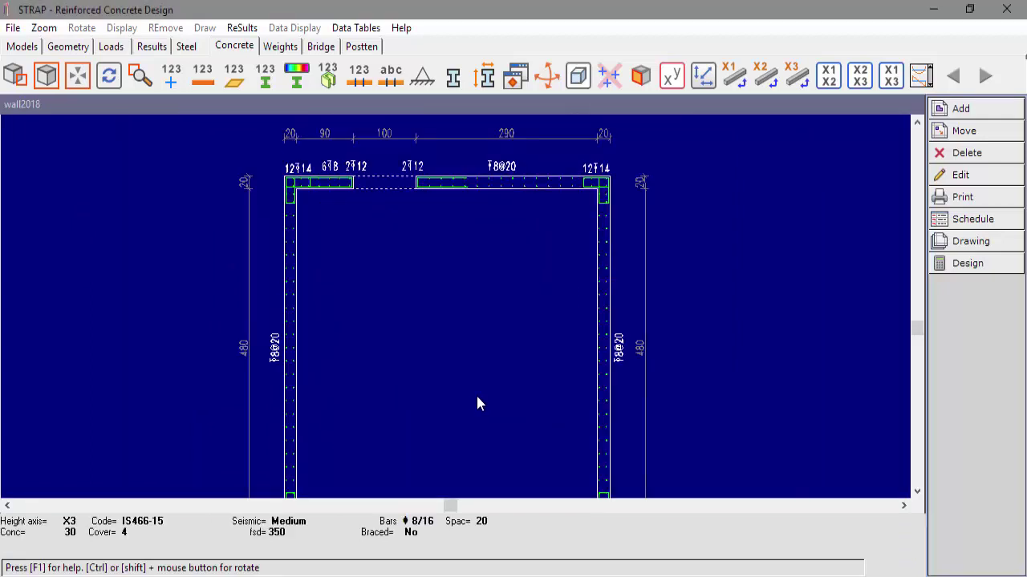
pyautogui.scroll(-1, 481, 361)
pyautogui.scroll(-1, 490, 319)
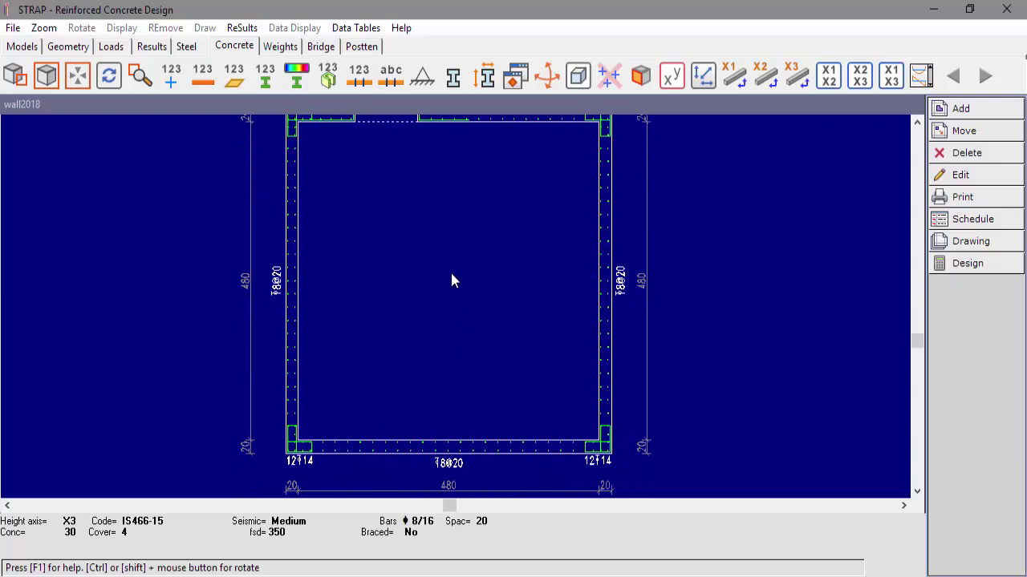
pyautogui.scroll(3, 451, 329)
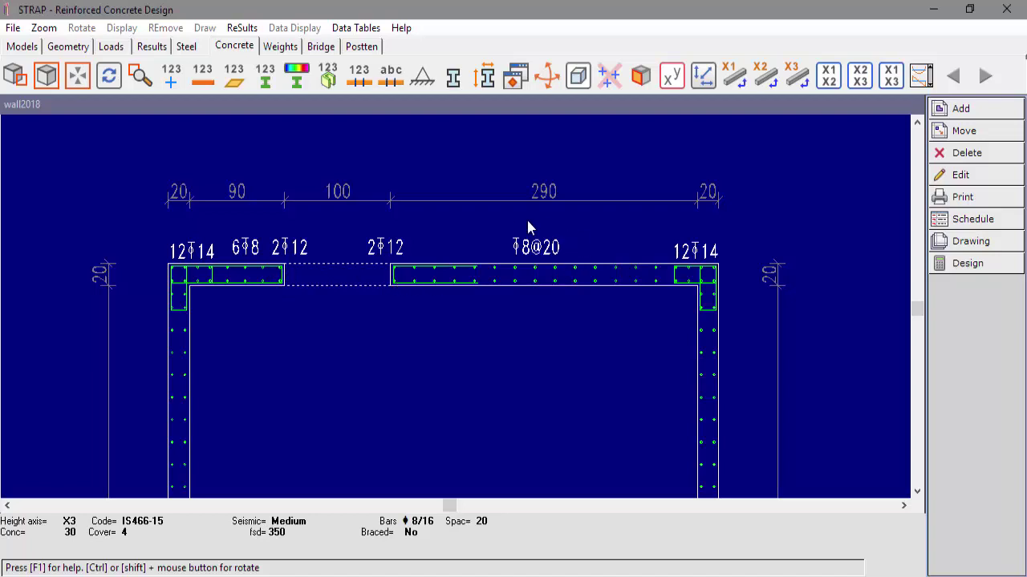
pyautogui.scroll(-2, 437, 273)
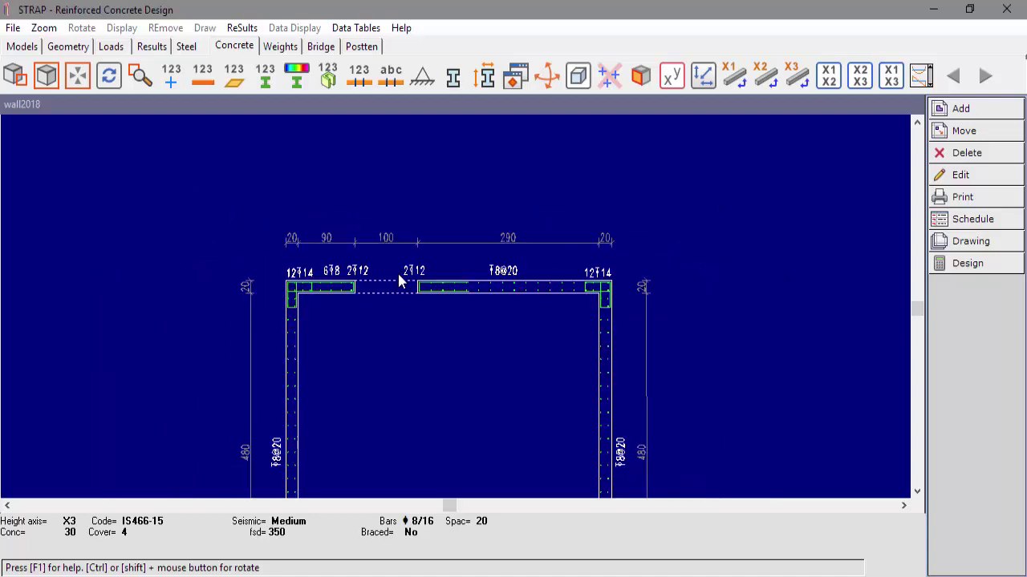
pyautogui.scroll(-2, 437, 344)
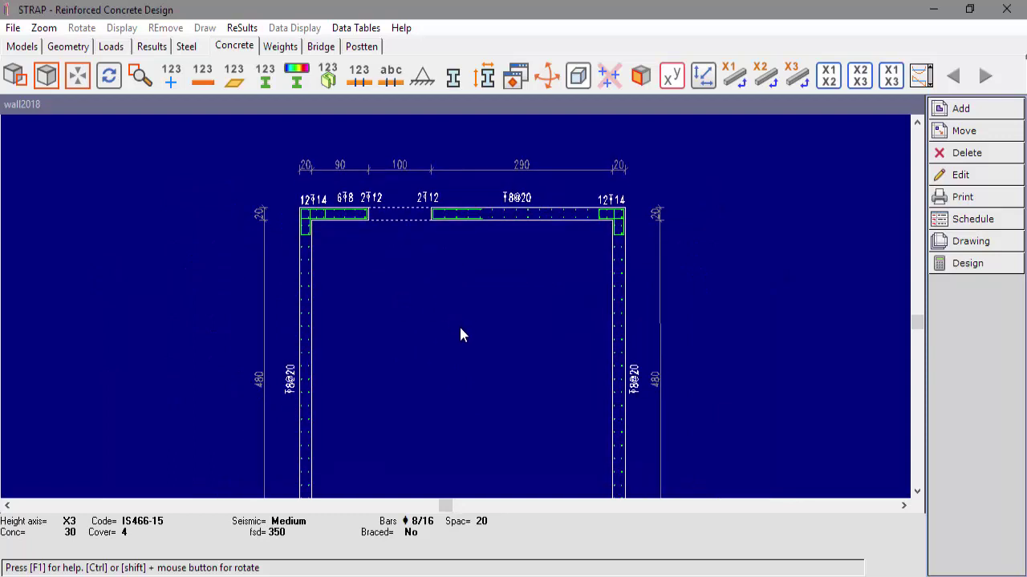
pyautogui.click(953, 263)
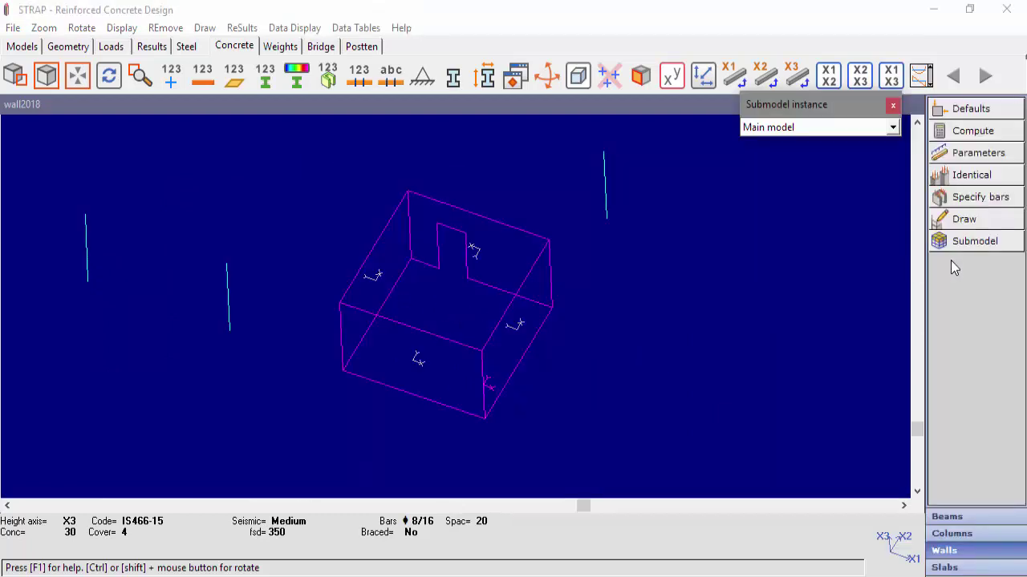
# Review the default wall drawing options for reinforcement labels and bar diameters near openings, and accept the defaults.
pyautogui.click(977, 114)
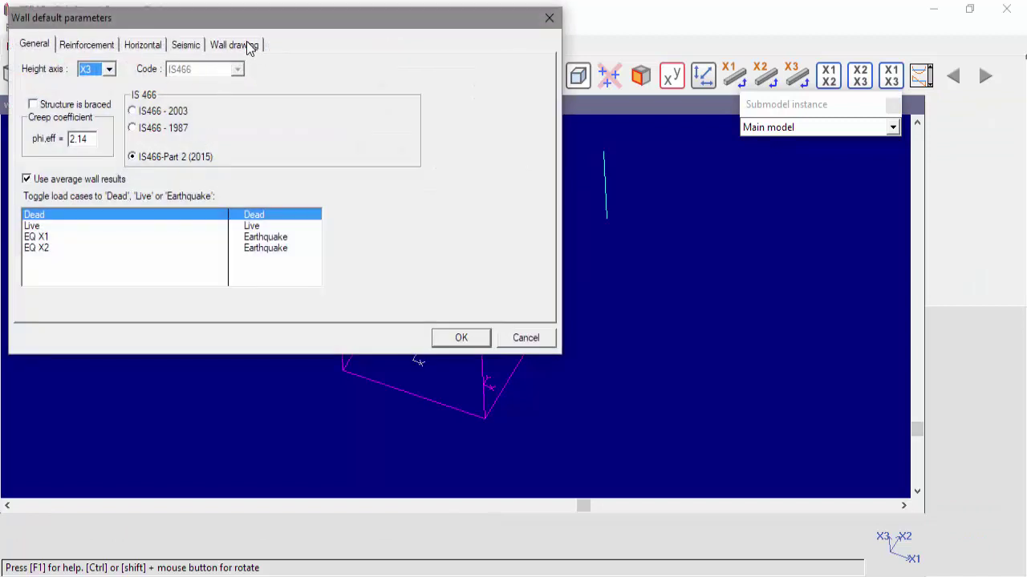
pyautogui.click(235, 45)
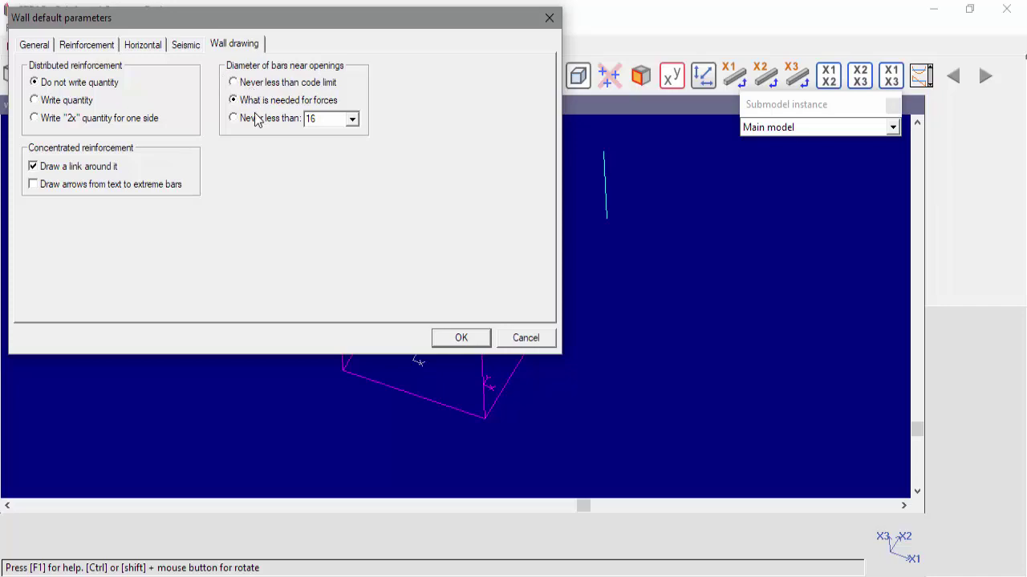
pyautogui.click(450, 340)
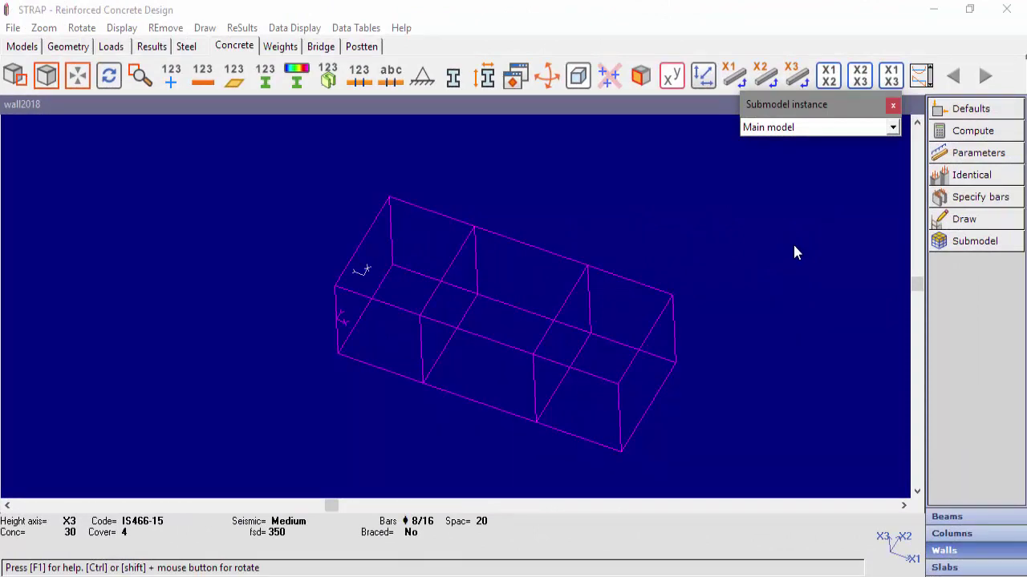
# Specify concentrated wall reinforcement with diameter 20, quantity 8 and length 45 cm for both ends.
pyautogui.click(975, 197)
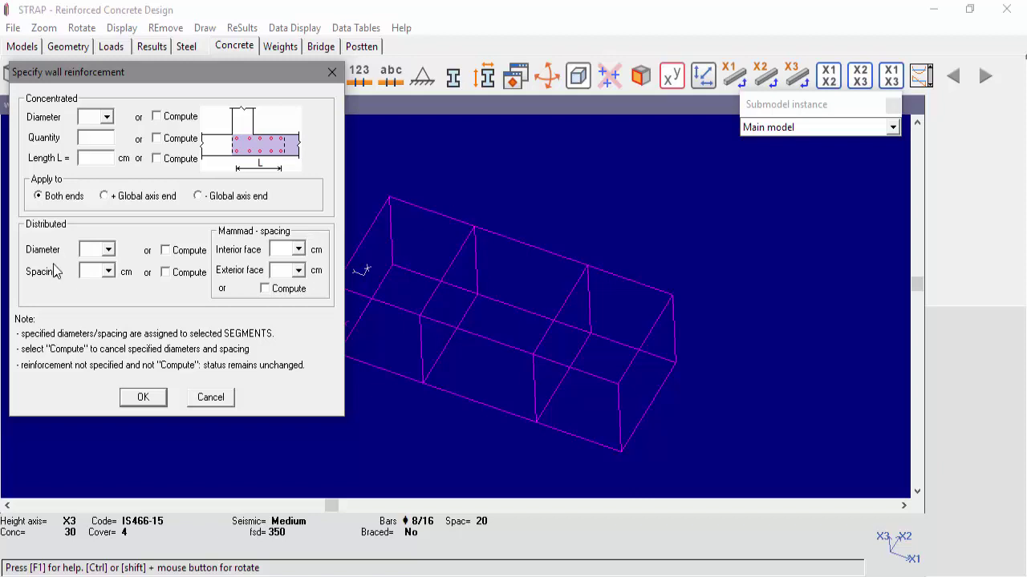
pyautogui.click(157, 117)
pyautogui.click(107, 117)
pyautogui.click(107, 196)
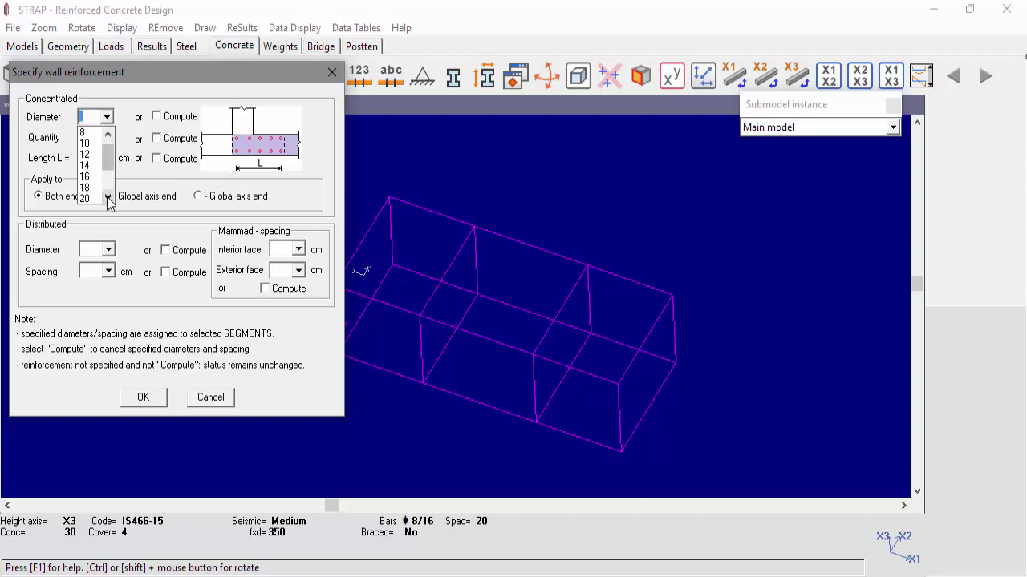
pyautogui.click(85, 197)
pyautogui.click(90, 139)
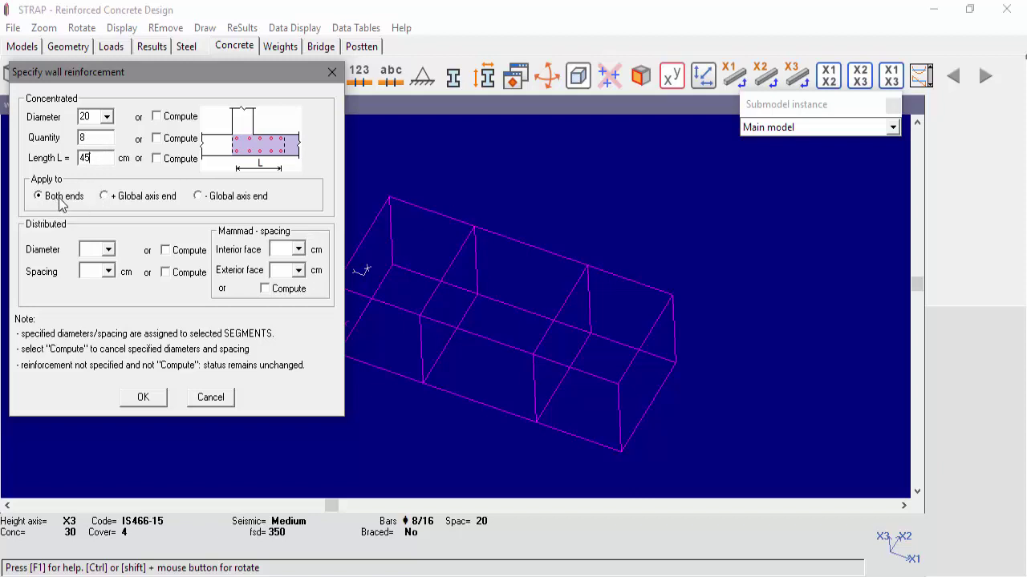
# Assign the specified reinforcement to the two interior cross segments of wall 2.
pyautogui.click(142, 397)
pyautogui.click(180, 108)
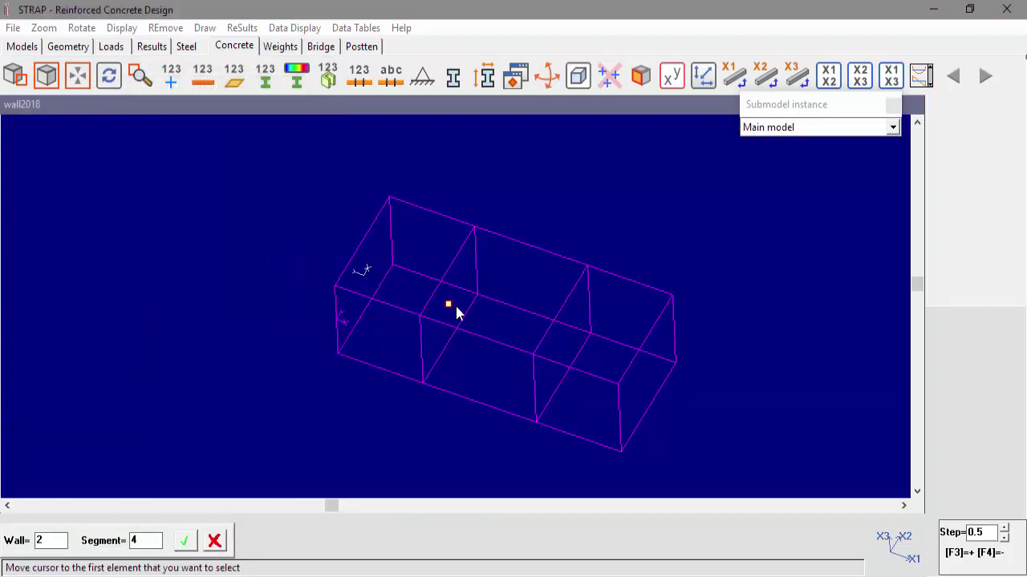
pyautogui.click(448, 309)
pyautogui.rightClick(561, 342)
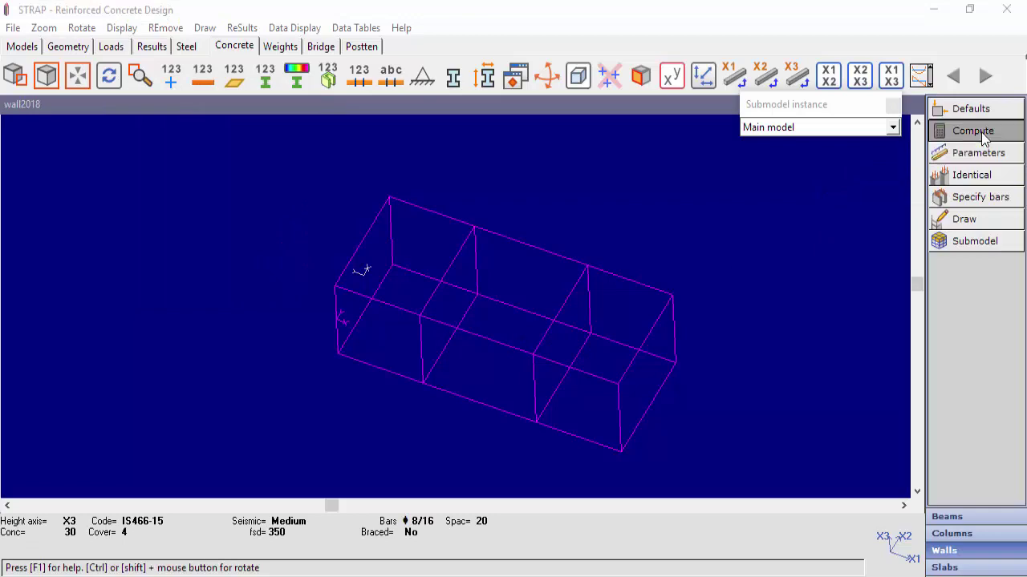
# Recompute the walls with the specified bars, review the reinforcement of wall 2's segments in the result summary, and close it.
pyautogui.click(954, 130)
pyautogui.click(164, 236)
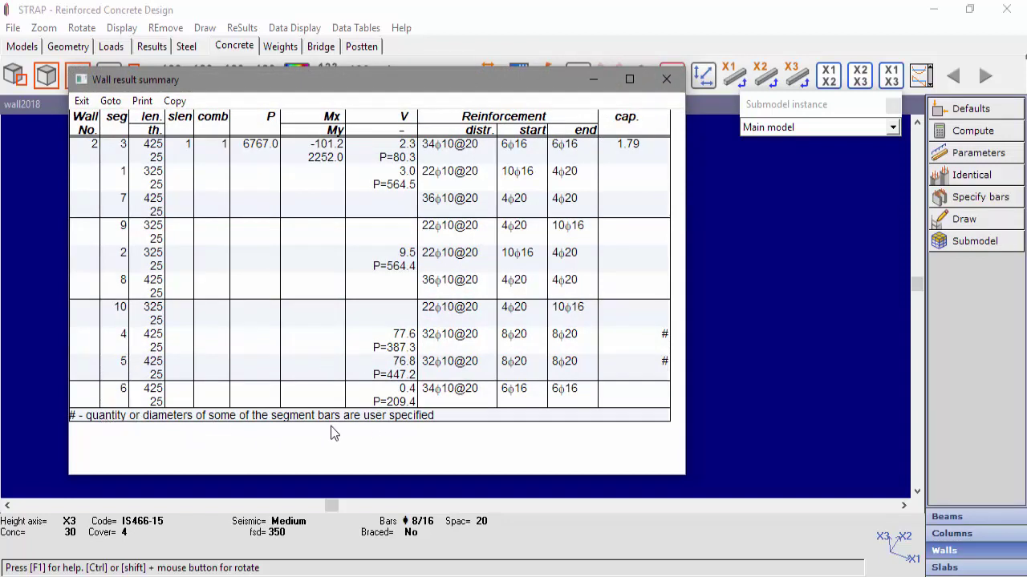
pyautogui.click(83, 102)
# Display the wall-specify data table, check the user-specified end reinforcement of wall 2's segments, and close the table.
pyautogui.click(353, 29)
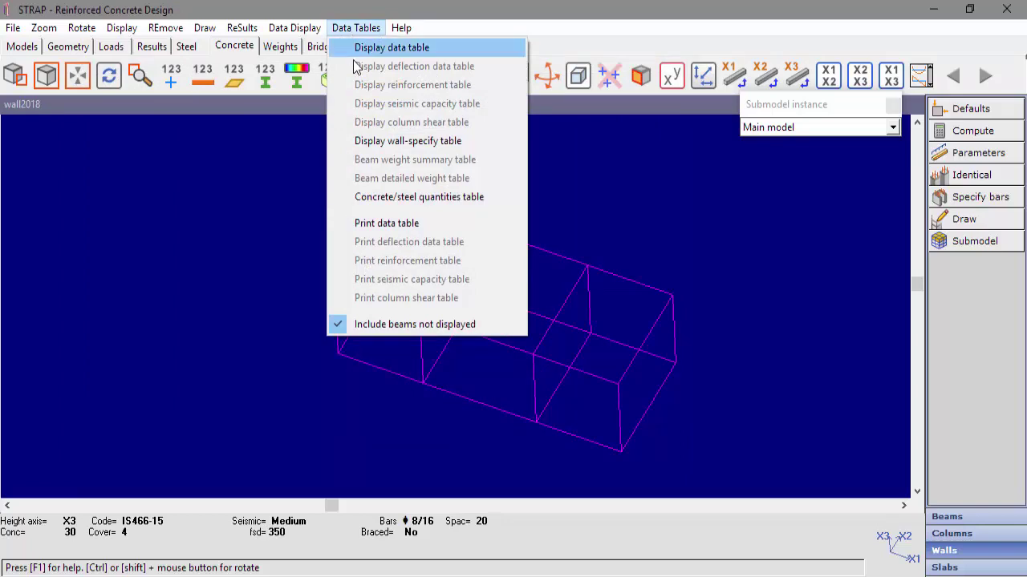
pyautogui.click(394, 142)
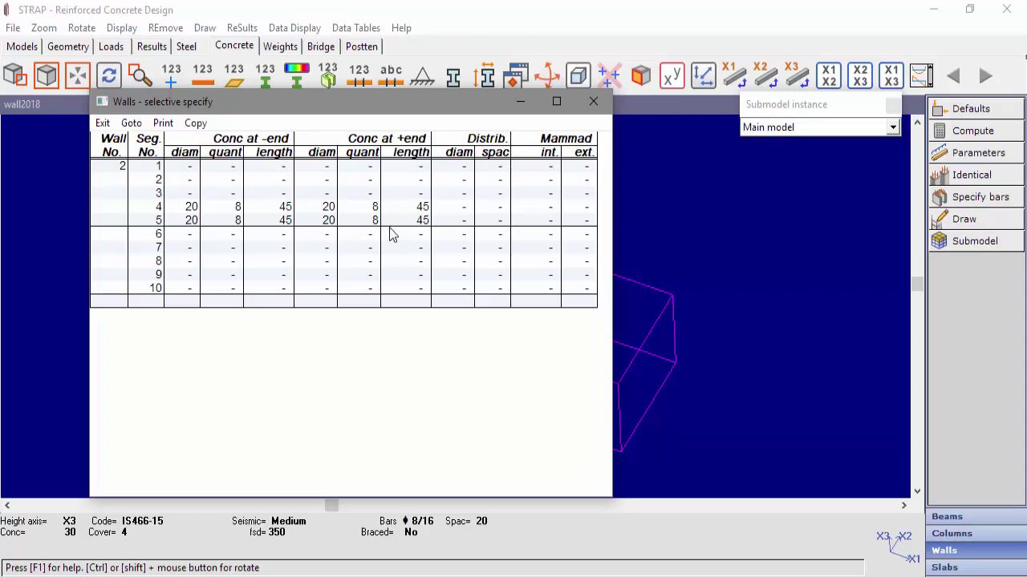
pyautogui.click(103, 125)
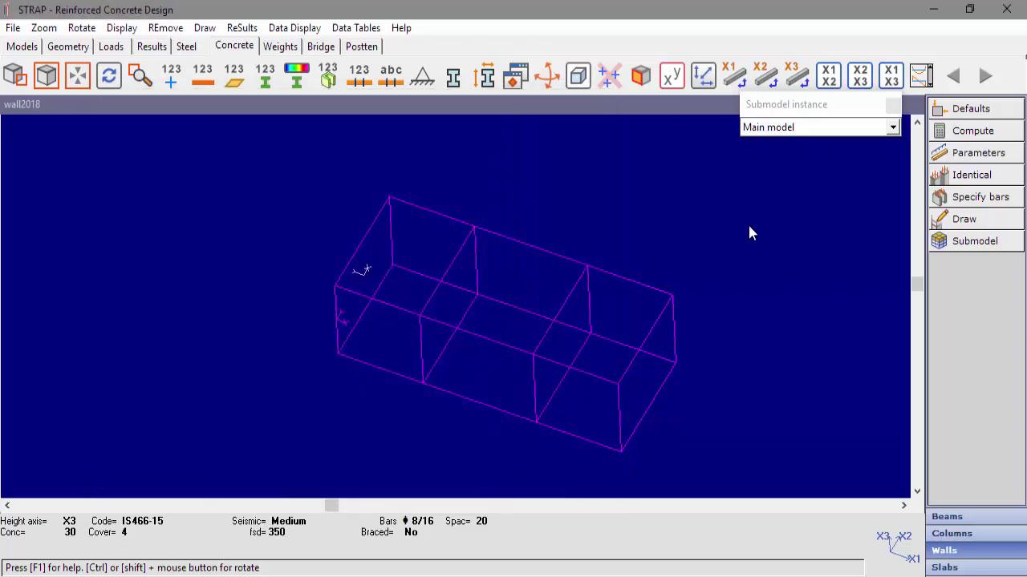
# Open Drawing no. 1, examine the concentrated reinforcement in the three-cell wall section's interior cross walls, and return to the design module.
pyautogui.click(958, 220)
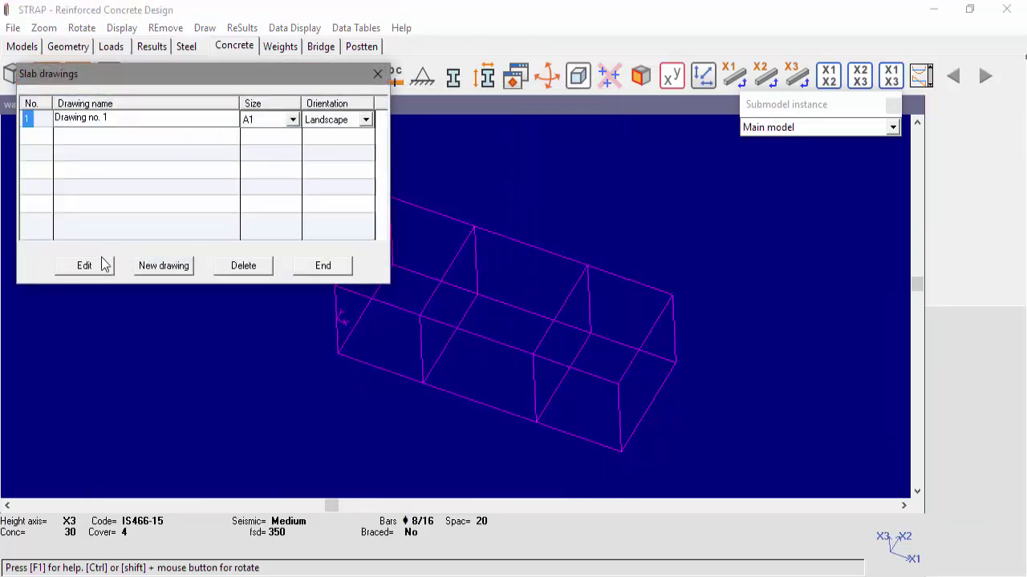
pyautogui.click(89, 270)
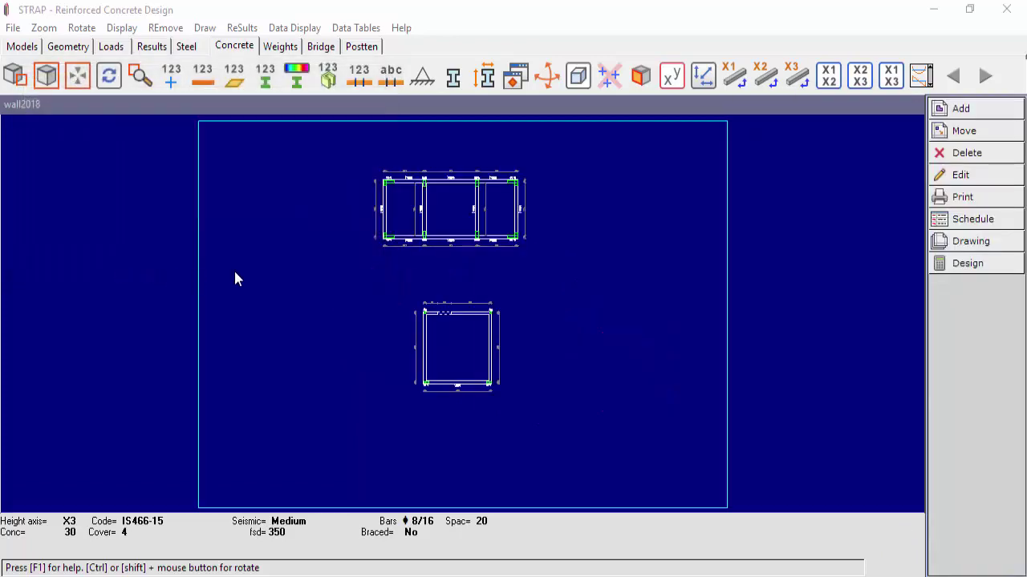
pyautogui.scroll(2, 459, 169)
pyautogui.scroll(-1, 451, 344)
pyautogui.scroll(3, 449, 343)
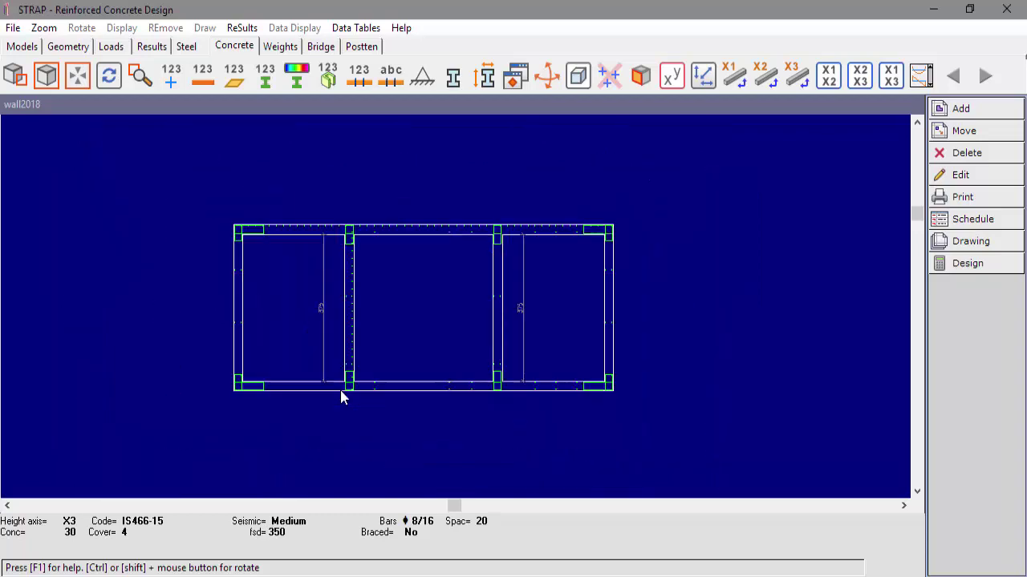
pyautogui.click(950, 265)
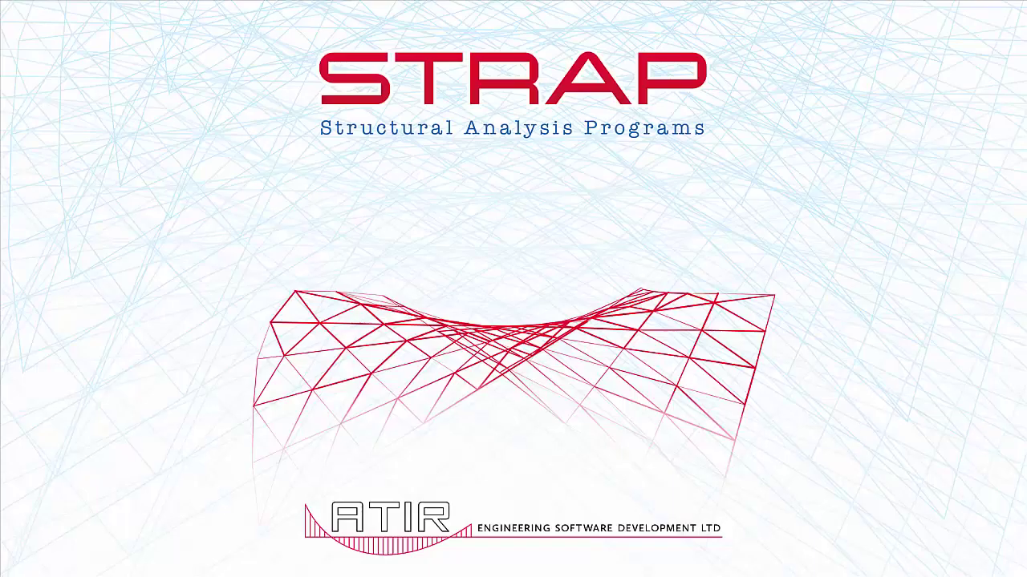